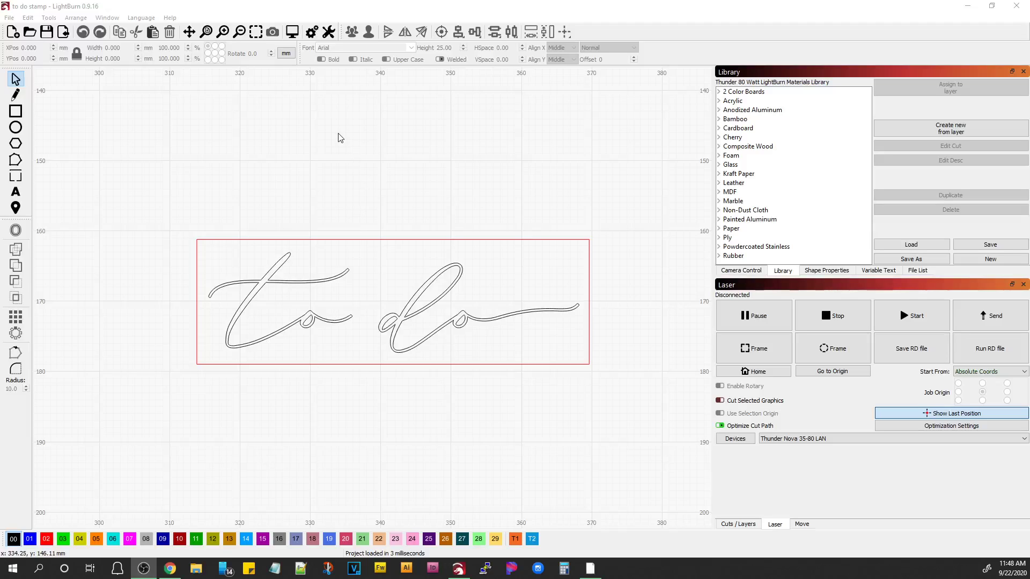
Step: Preview the 'to do' stamp job and replay its engraving simulation (12:17 estimate)
left_click(293, 33)
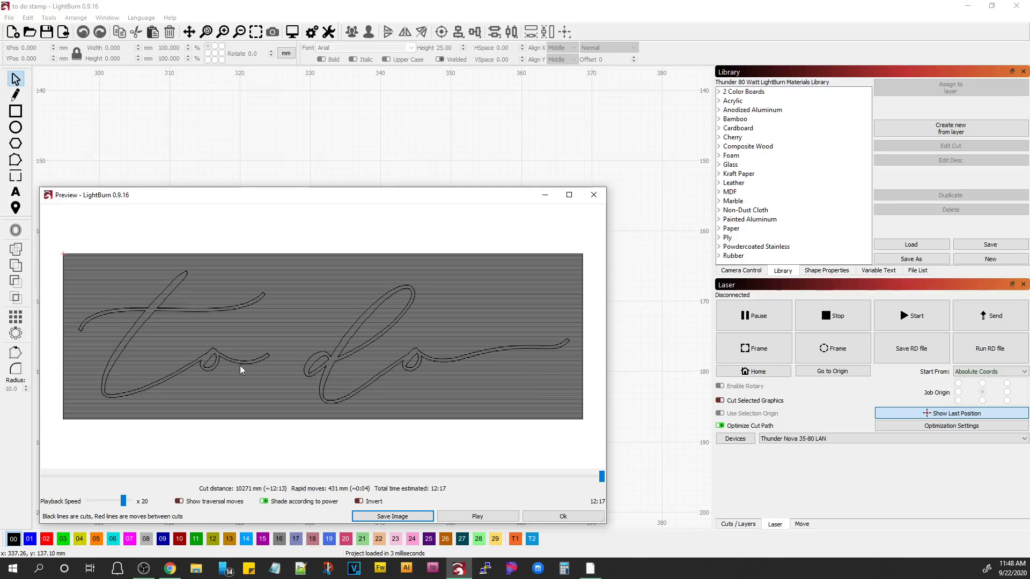
left_click(457, 518)
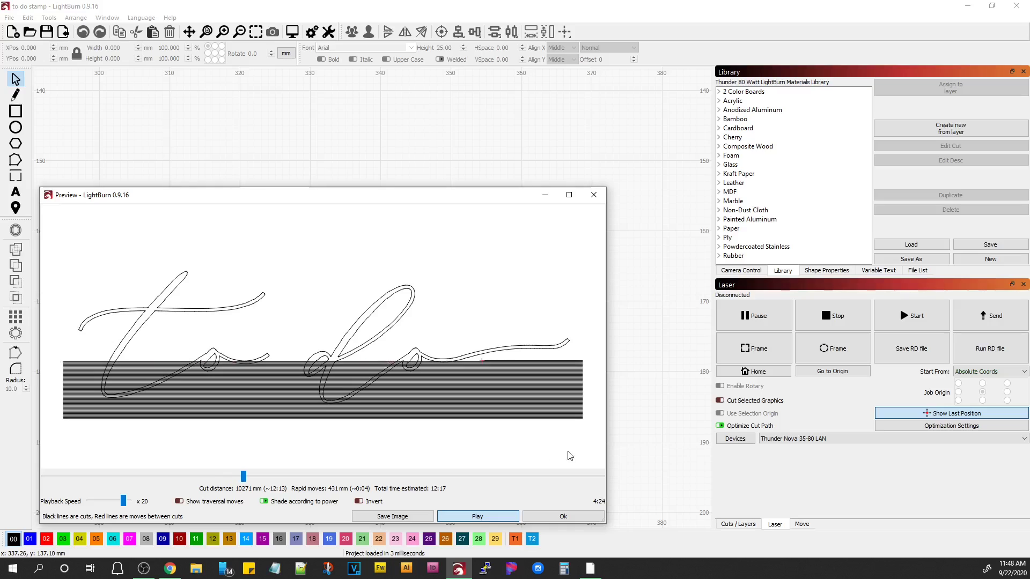
Step: Move black Line layer C00 below red Fill+Line layer C02 in the cut list
left_click(561, 517)
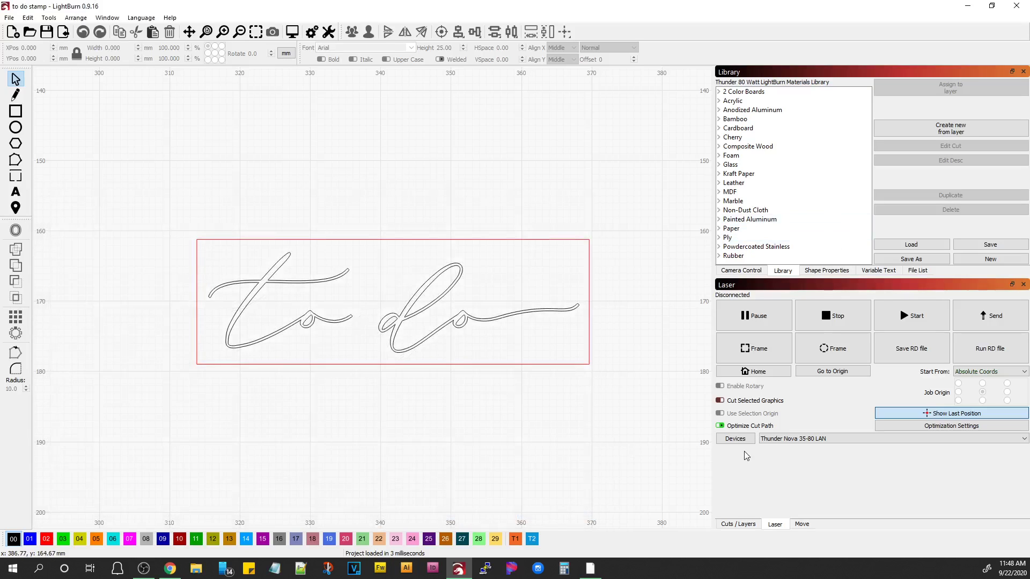
left_click(744, 523)
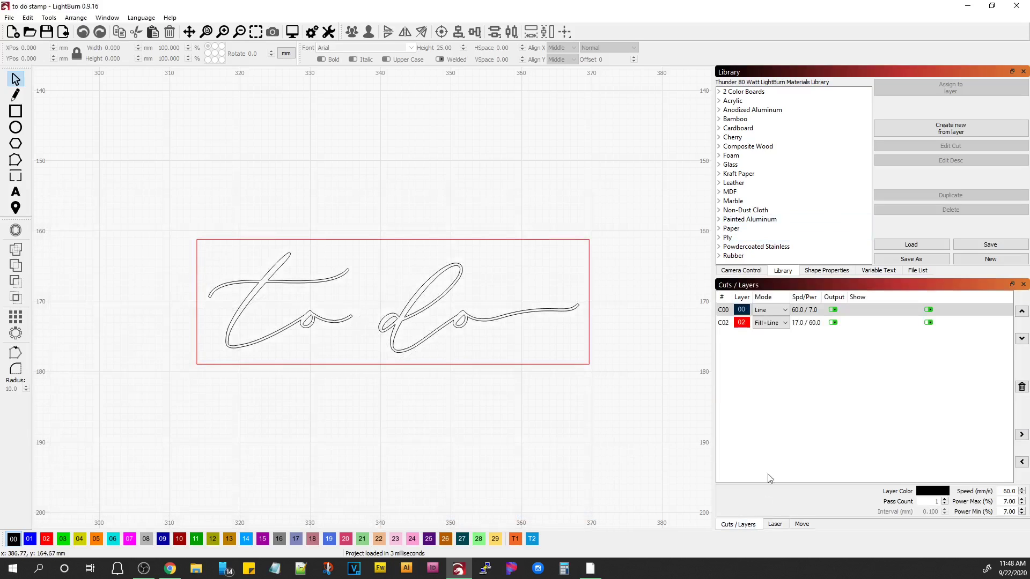
left_click(854, 326)
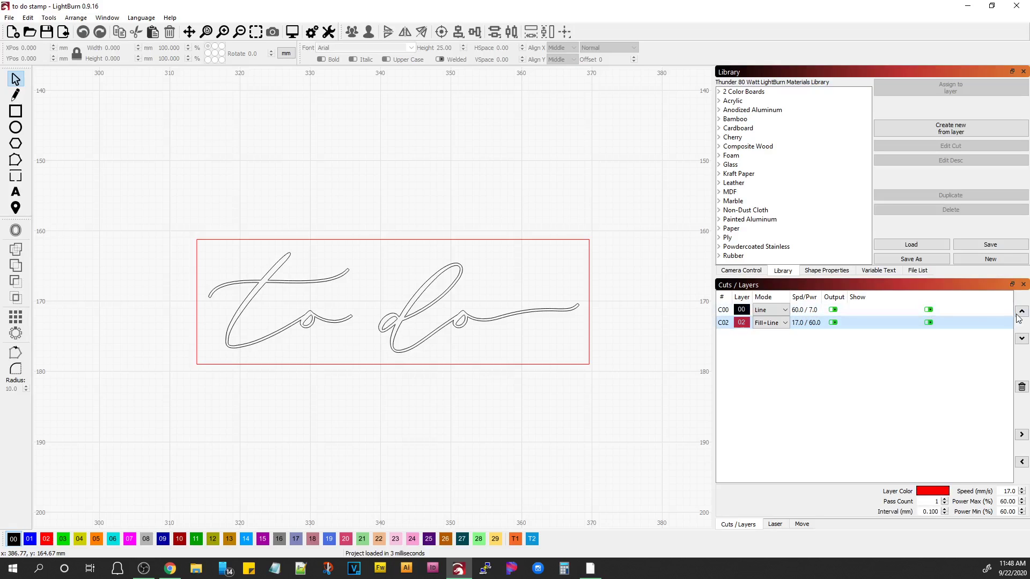
left_click(906, 311)
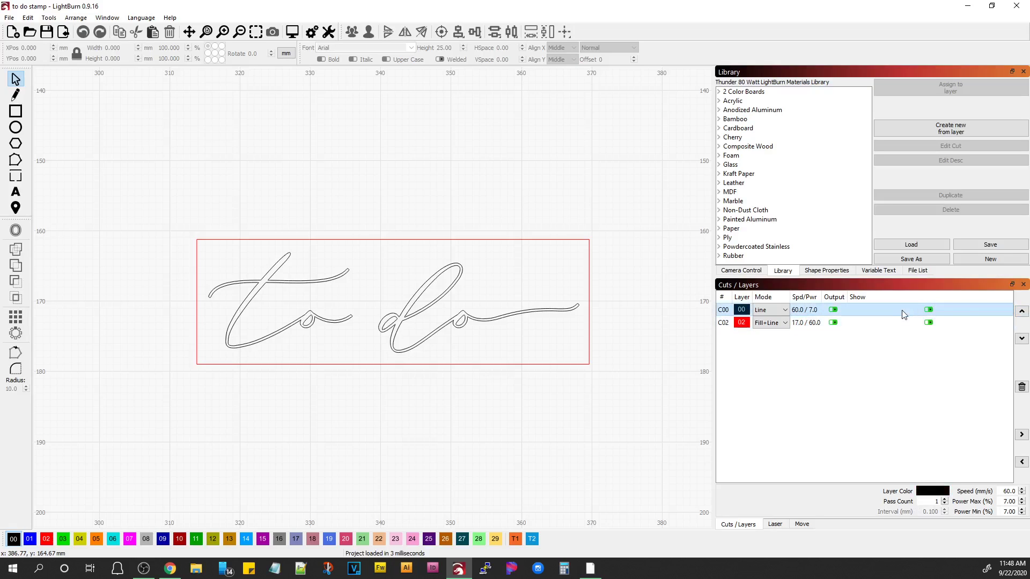
left_click(1021, 338)
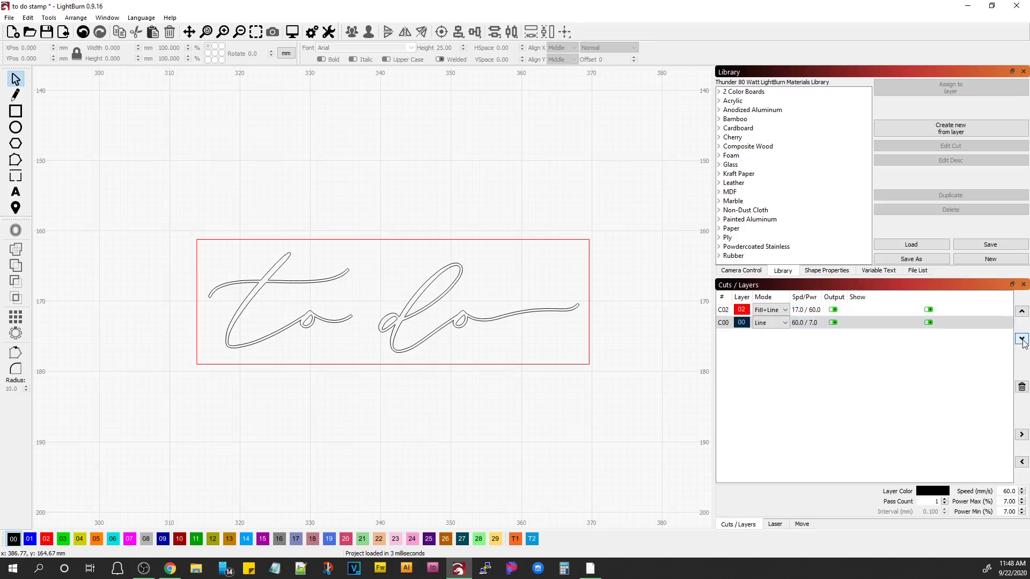
Step: Replay the job preview with the new C02-first layer order
left_click(292, 31)
left_click(475, 515)
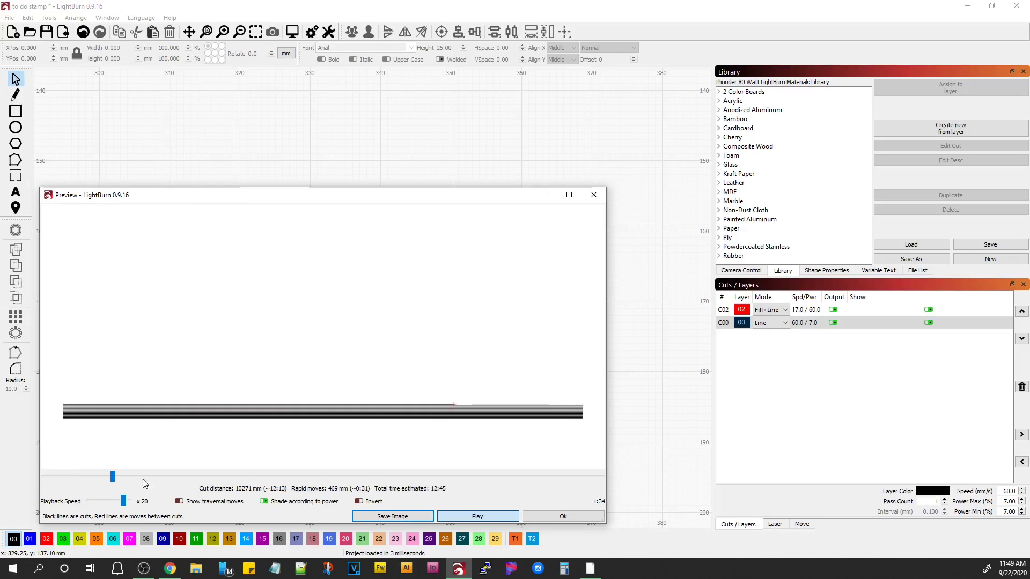
left_click(558, 516)
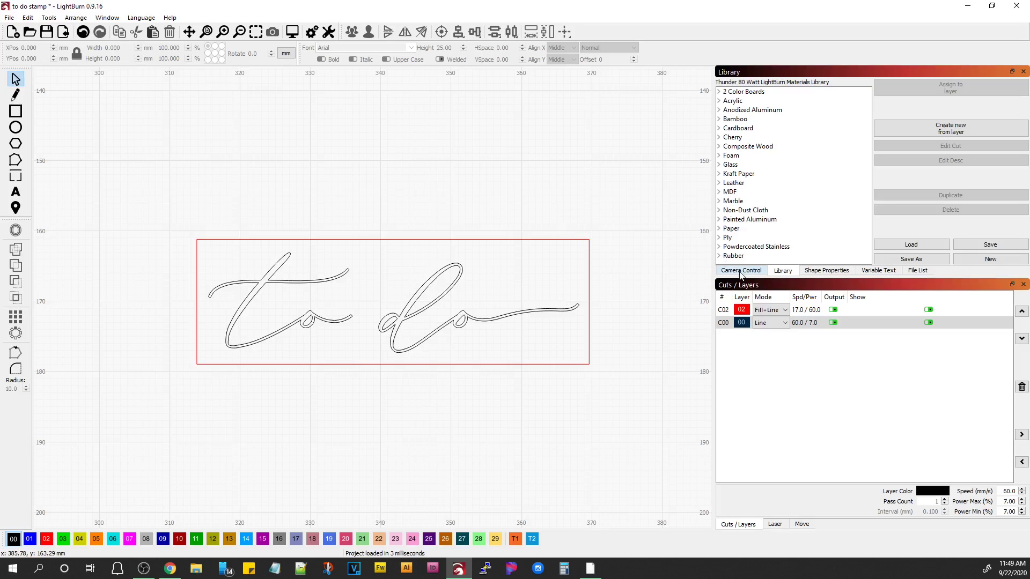
Step: Assign all seven stamp objects to black layer 00 and check the single-layer preview
left_click_drag(609, 394, 170, 201)
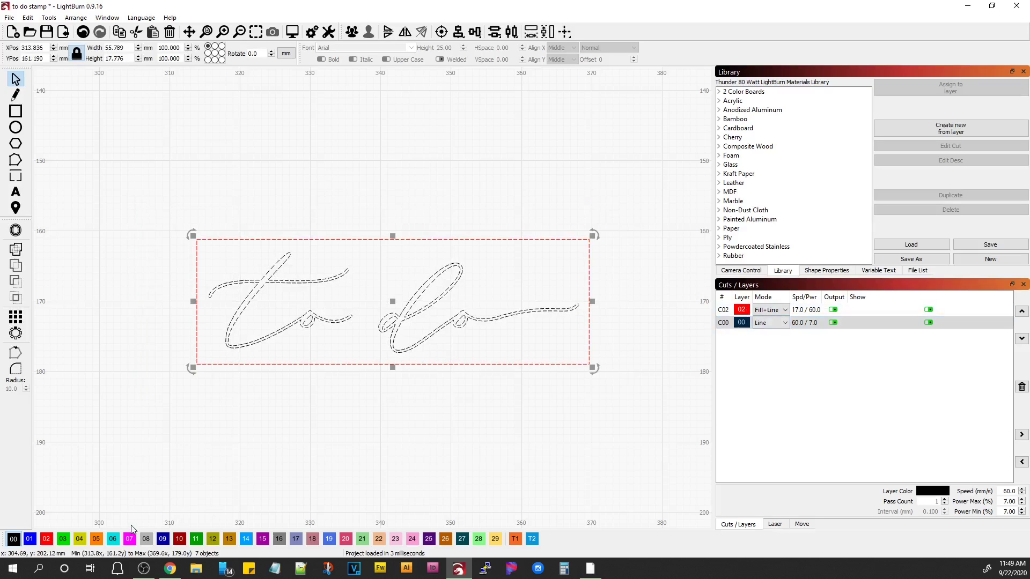
left_click(13, 539)
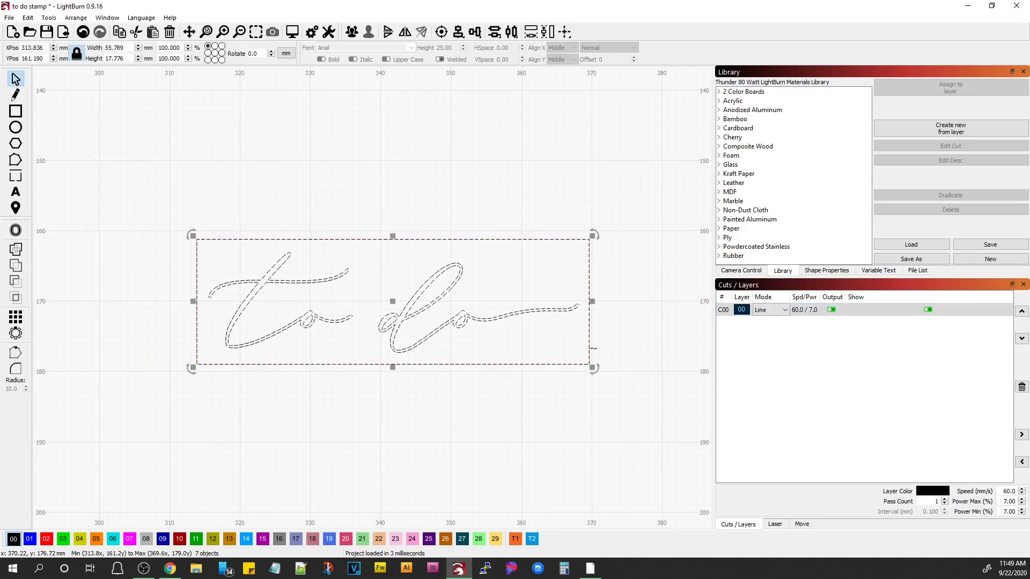
left_click(319, 209)
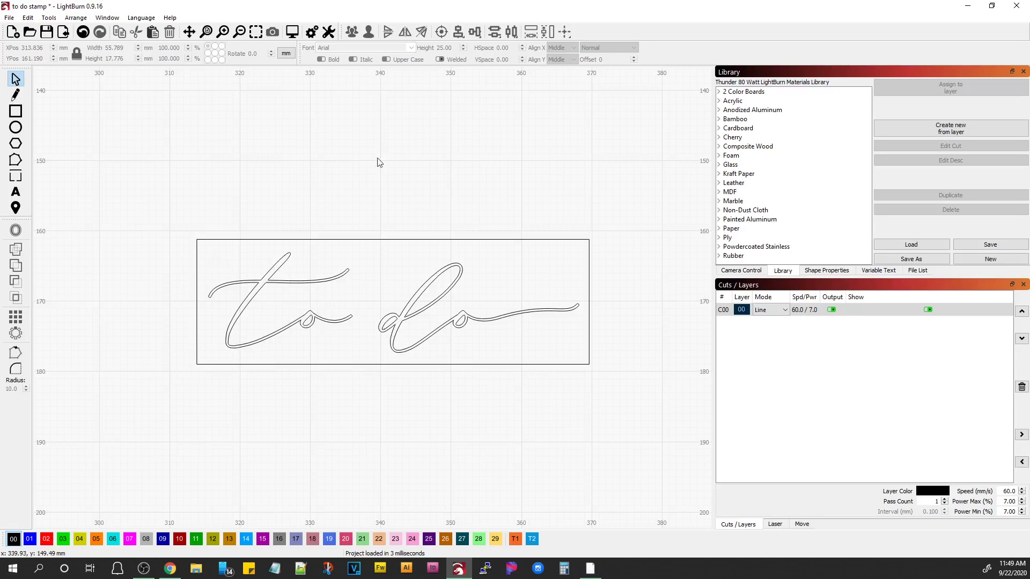
left_click(292, 32)
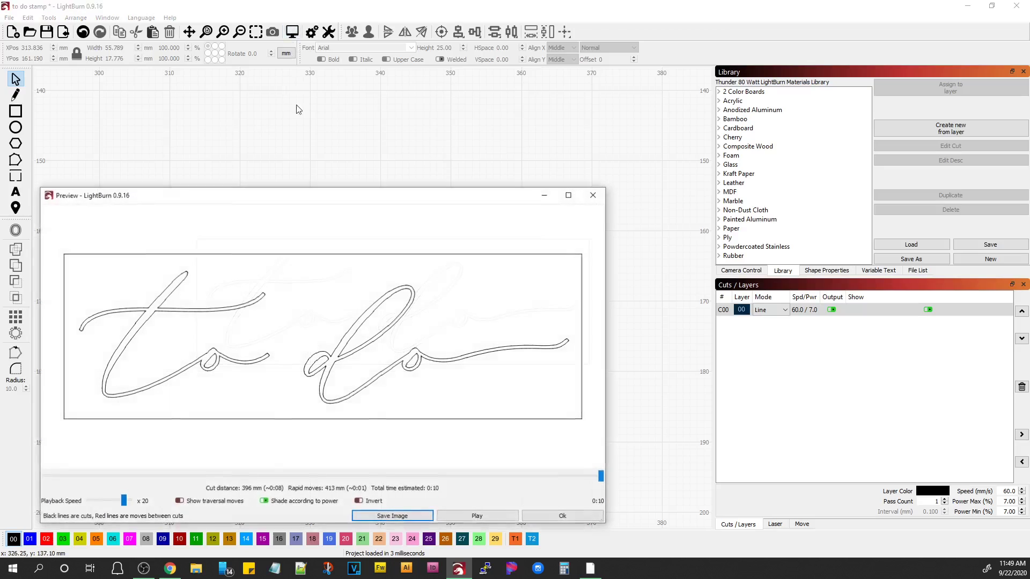
left_click(594, 194)
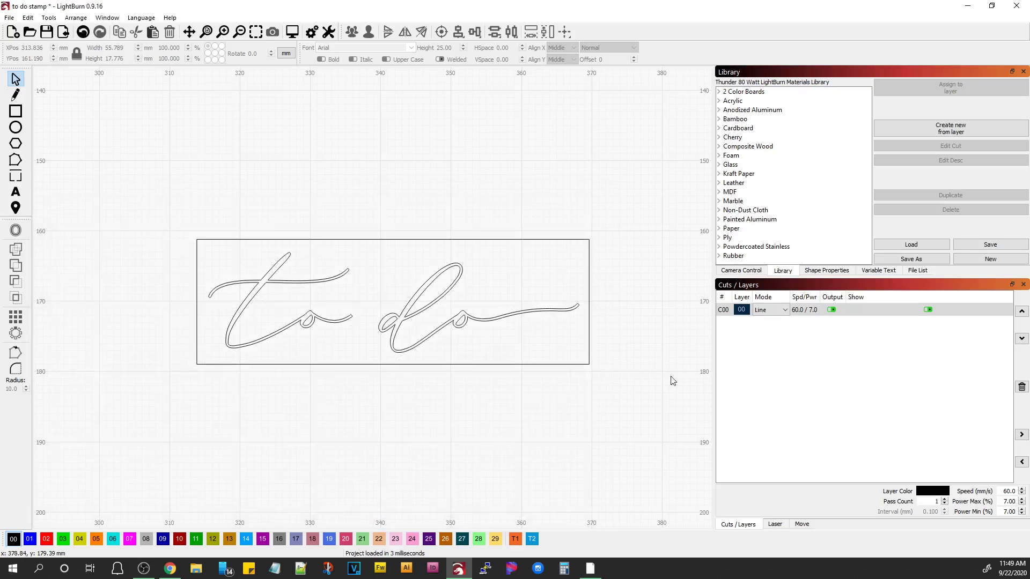
Step: Switch layer C00 from Line to Fill mode
left_click(769, 310)
left_click(769, 310)
left_click(770, 326)
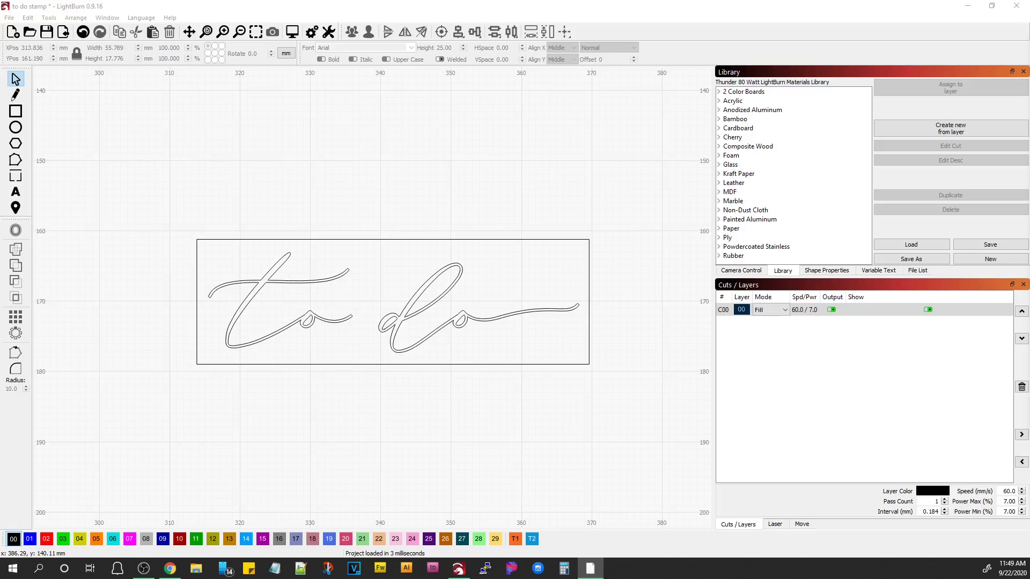
left_click(293, 34)
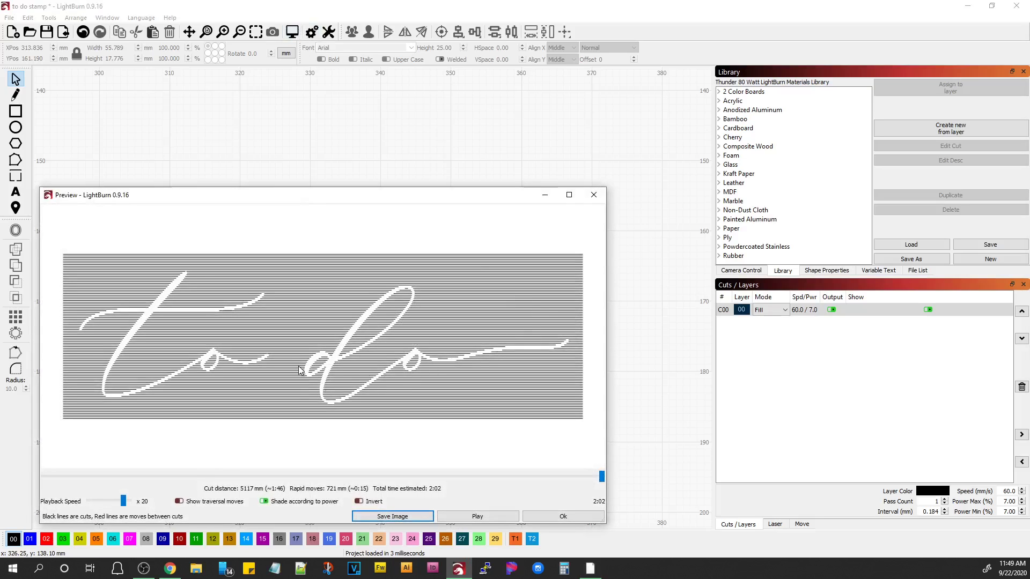
scroll(299, 370, "up", 4)
scroll(351, 365, "down", 3)
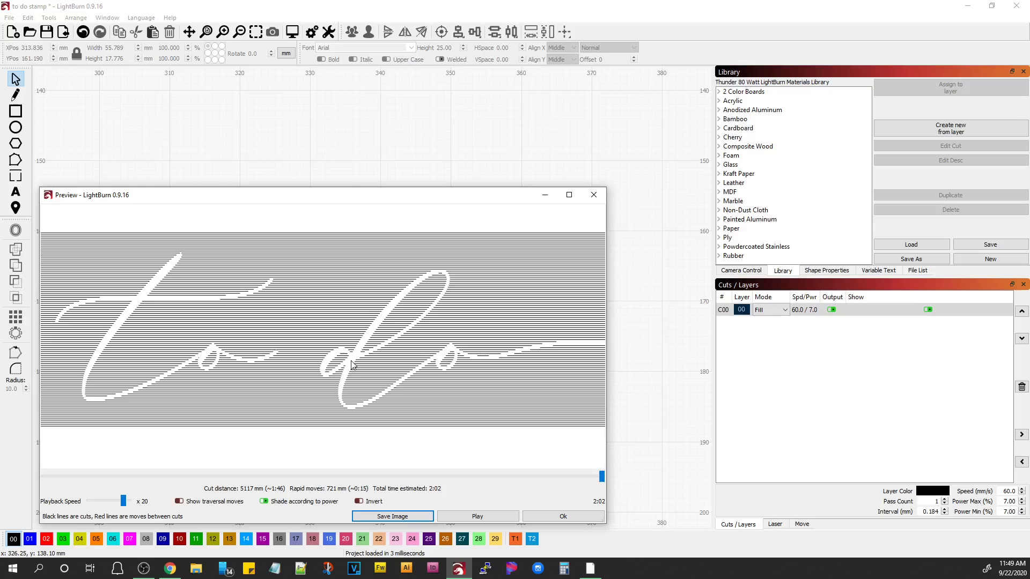
scroll(290, 314, "up", 3)
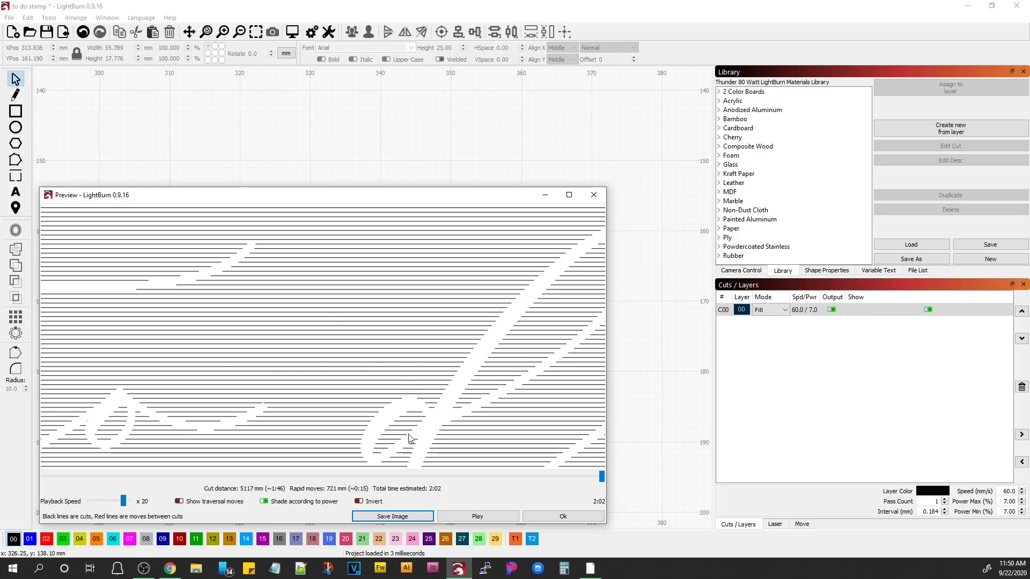
scroll(325, 319, "down", 3)
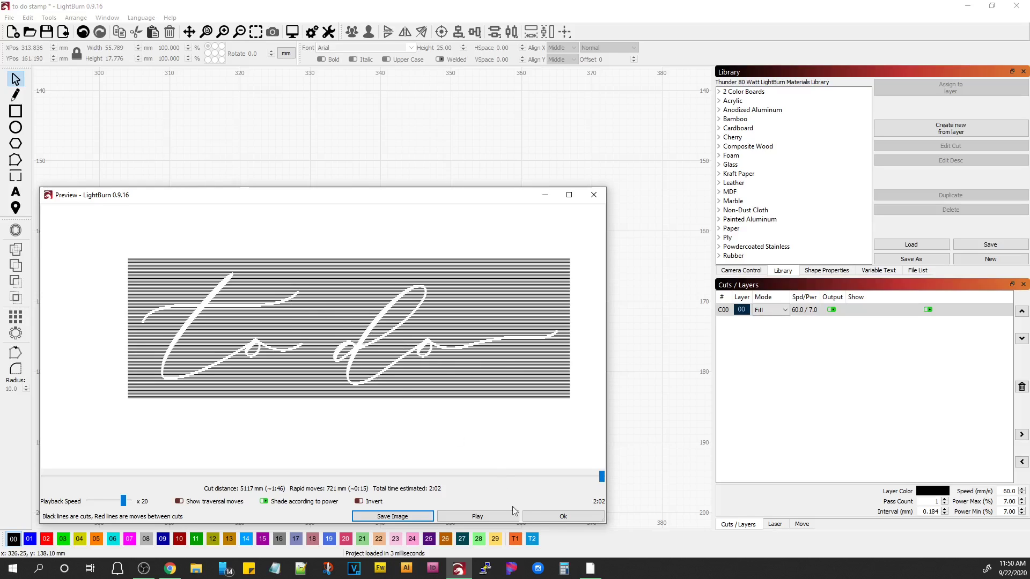
left_click(557, 522)
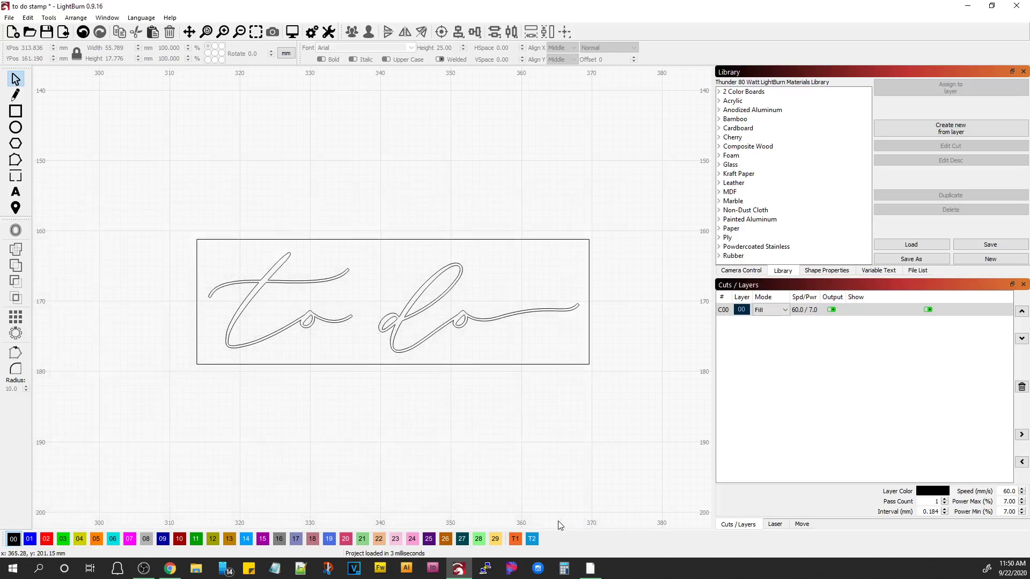
double_click(803, 314)
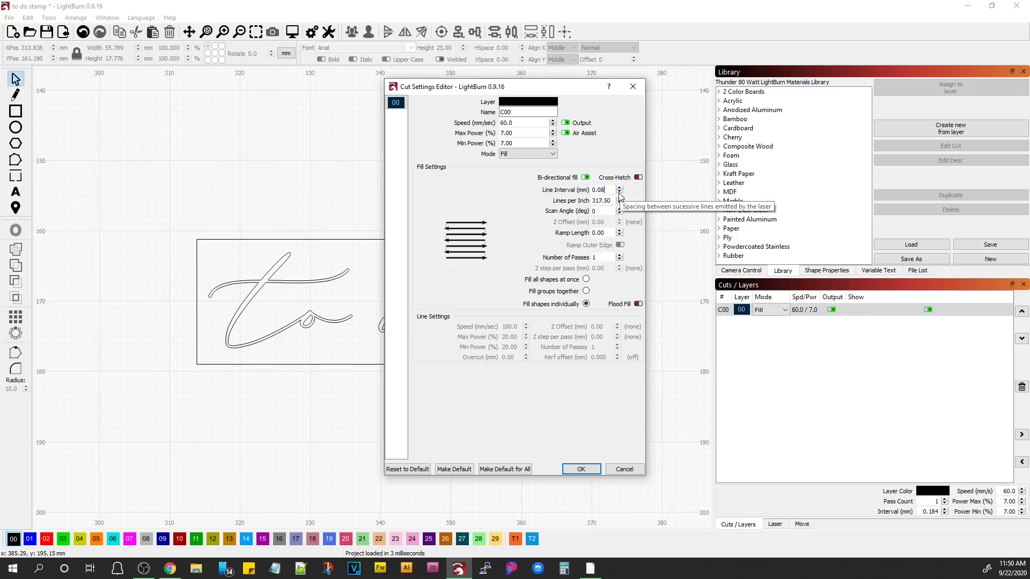
left_click(580, 470)
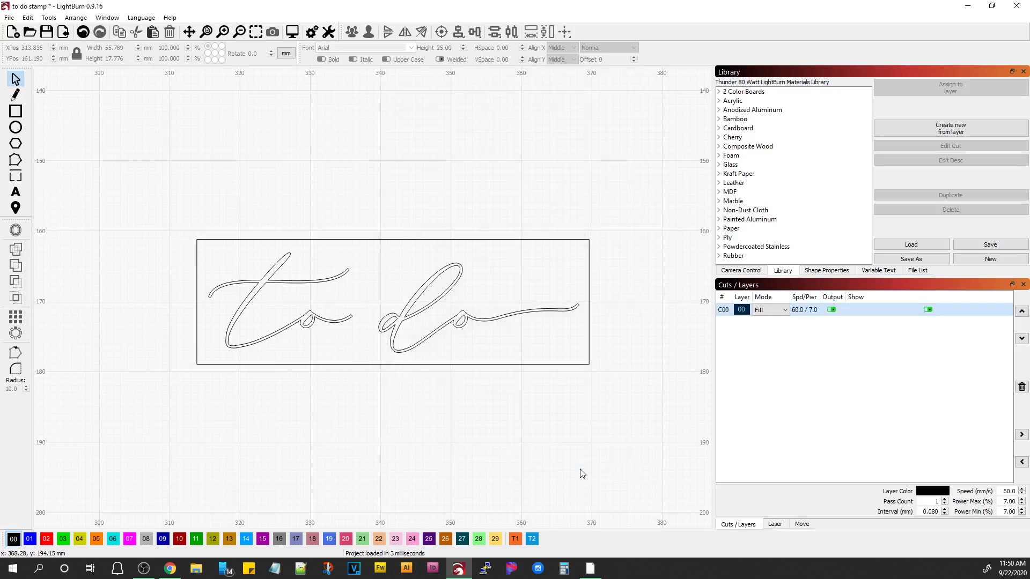
left_click(293, 35)
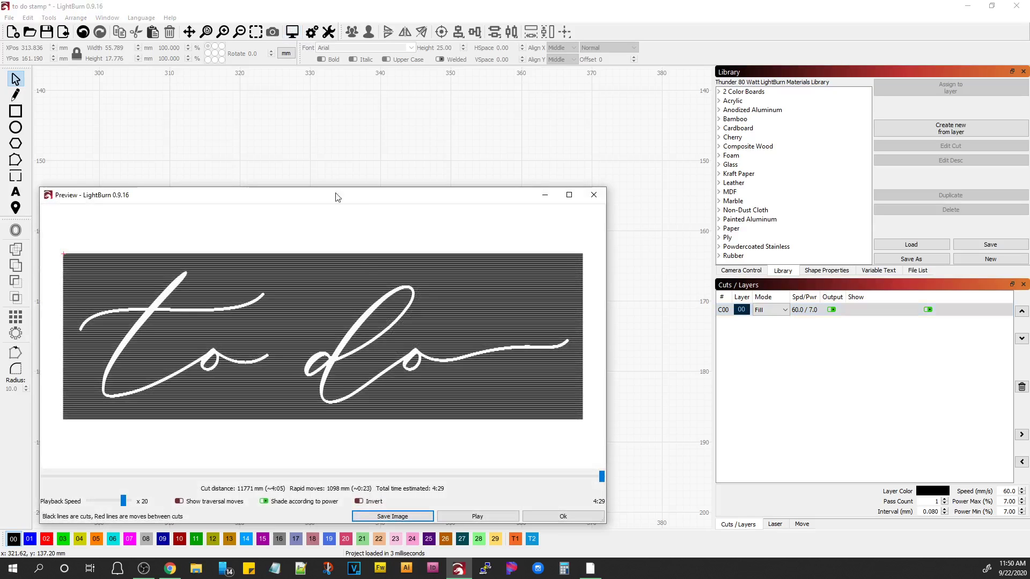
scroll(365, 370, "up", 5)
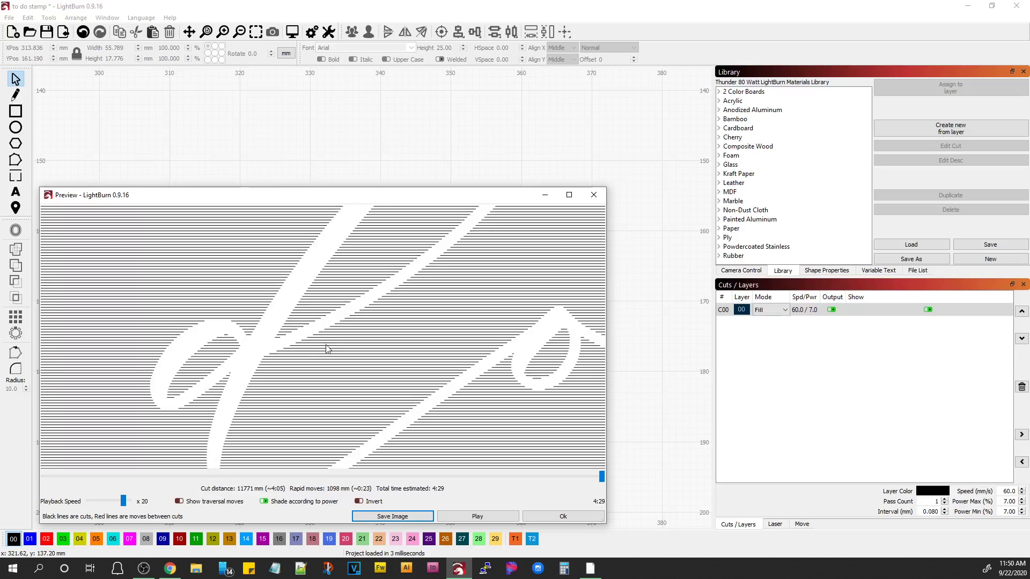
scroll(292, 321, "down", 5)
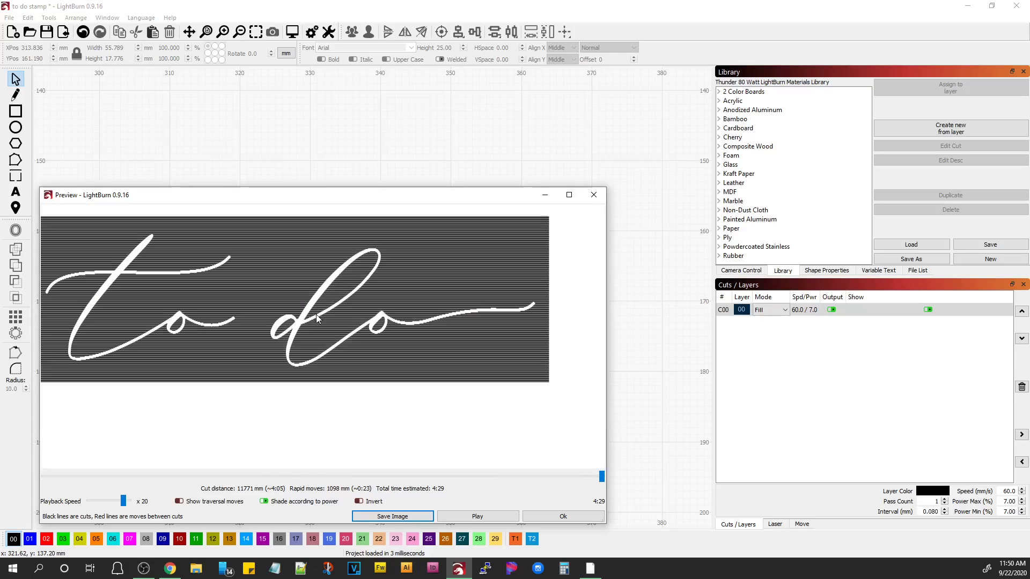
scroll(316, 314, "up", 2)
scroll(316, 314, "down", 2)
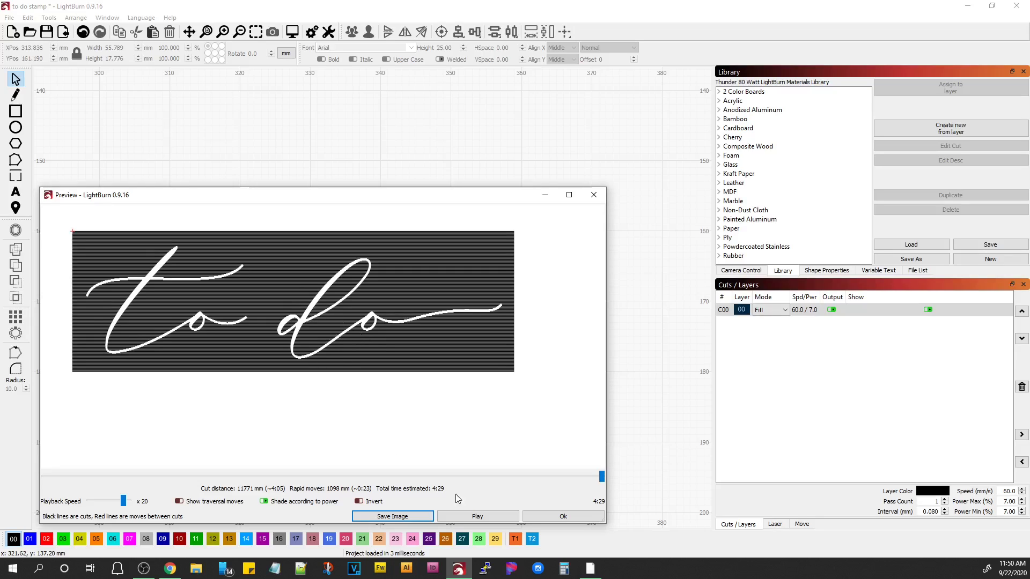
left_click(558, 518)
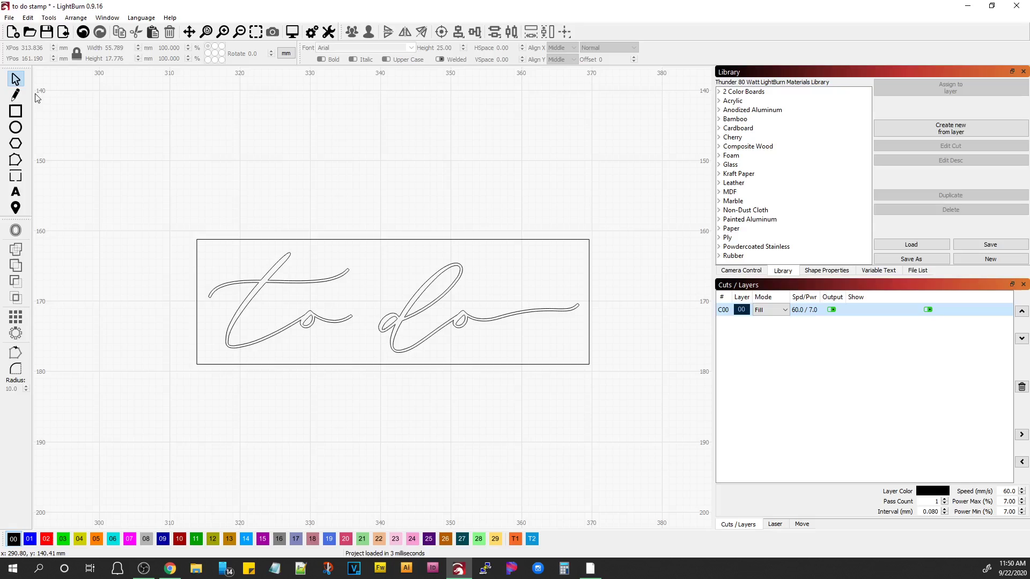
Step: Ungroup the stamp and move its border rectangle to red layer 02
left_click(233, 240)
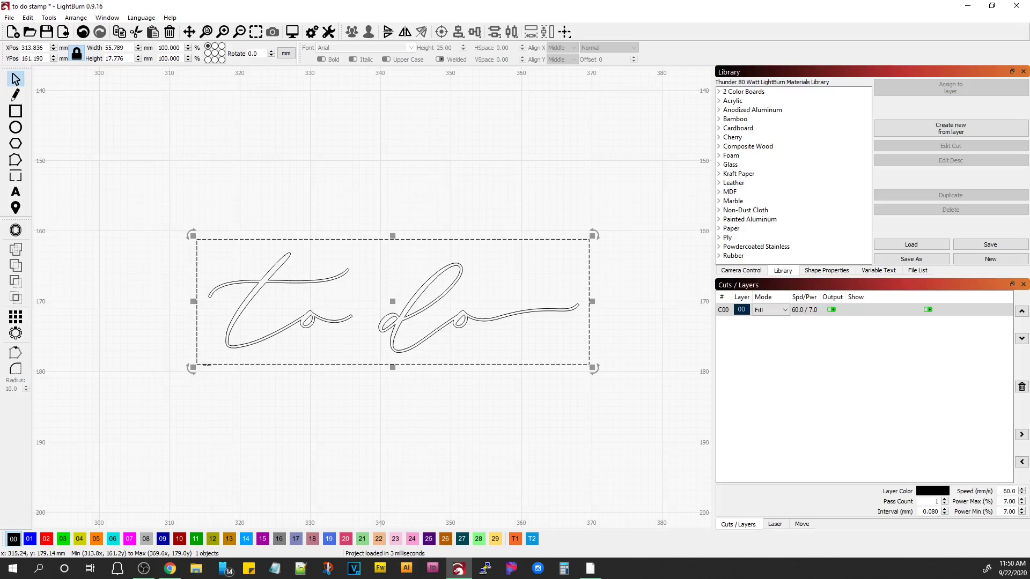
right_click(208, 370)
left_click(226, 413)
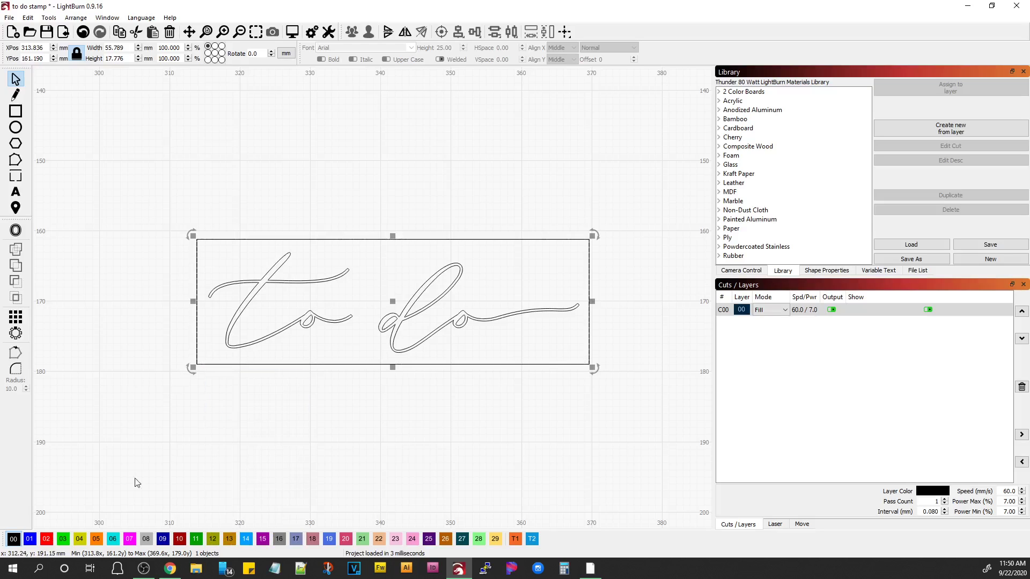
left_click(46, 539)
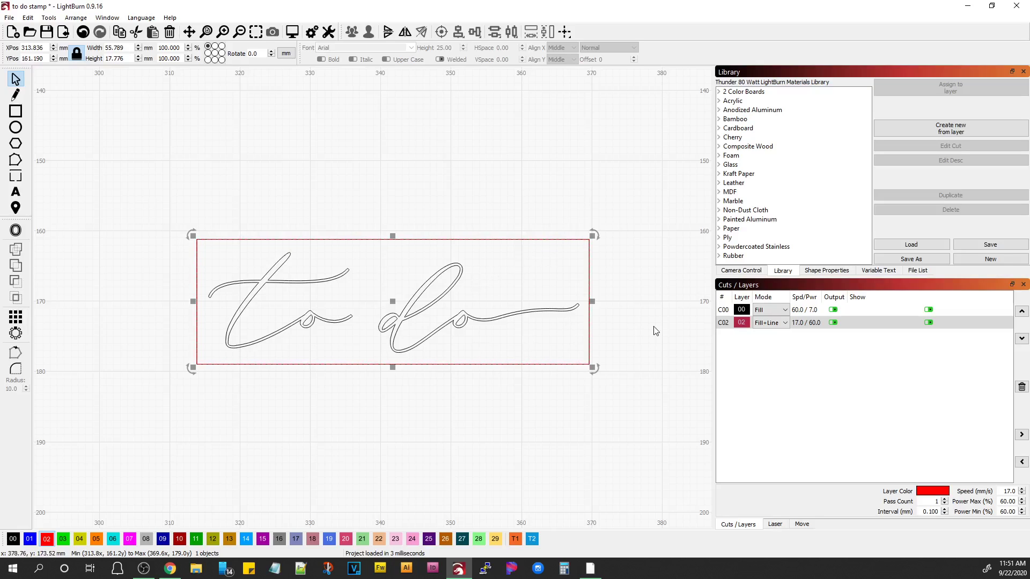
Step: Make C02 a Line cut at 17.0 mm/s and 60% power, ordered after C00
left_click(772, 322)
left_click(766, 335)
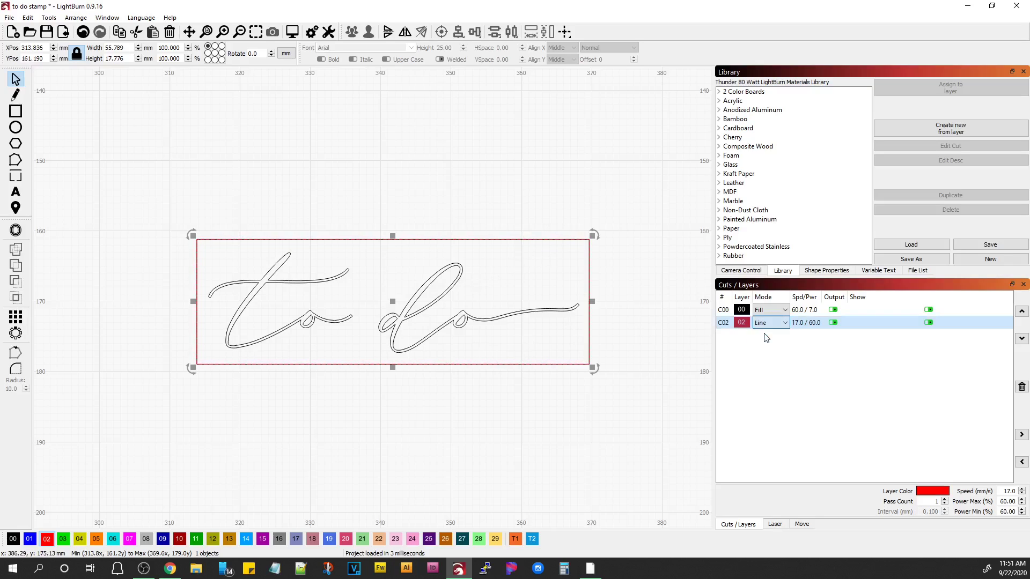
double_click(804, 324)
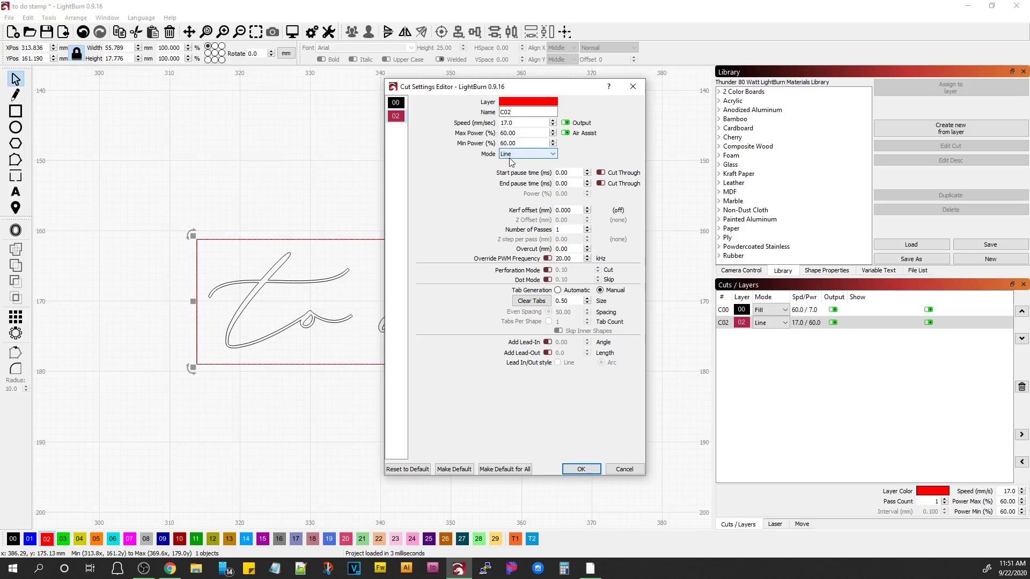
left_click(583, 469)
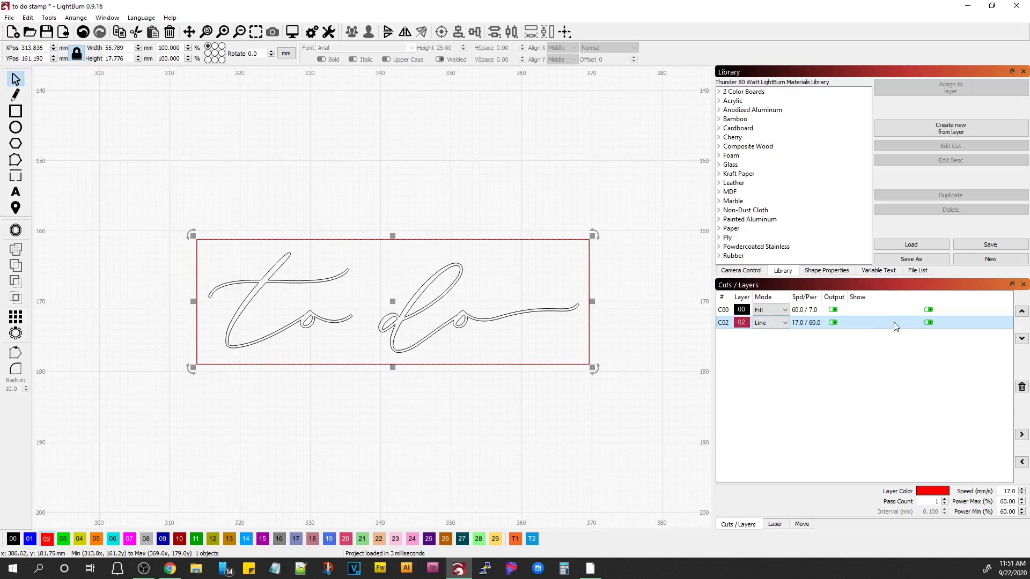
left_click(1021, 313)
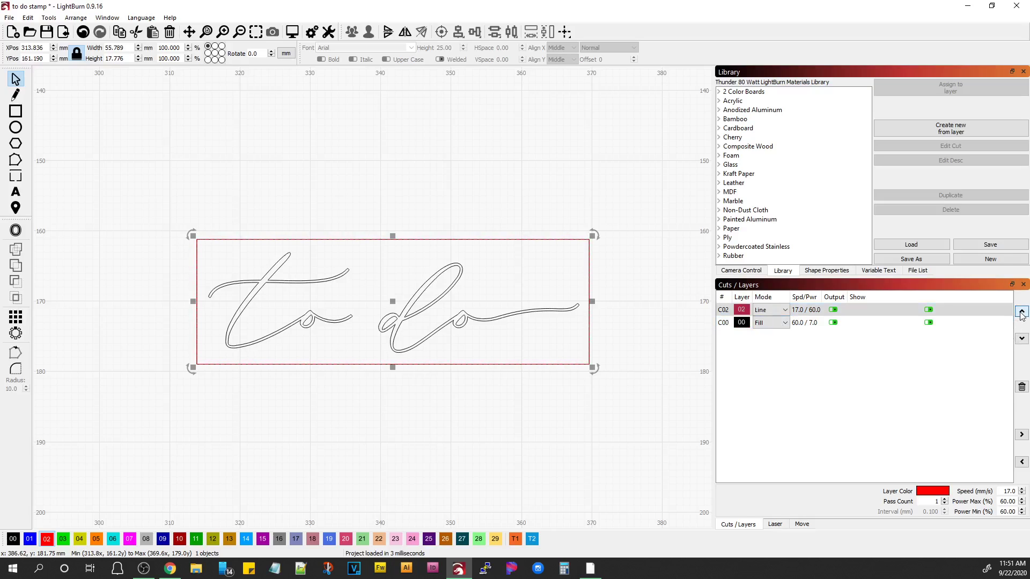
left_click(1021, 339)
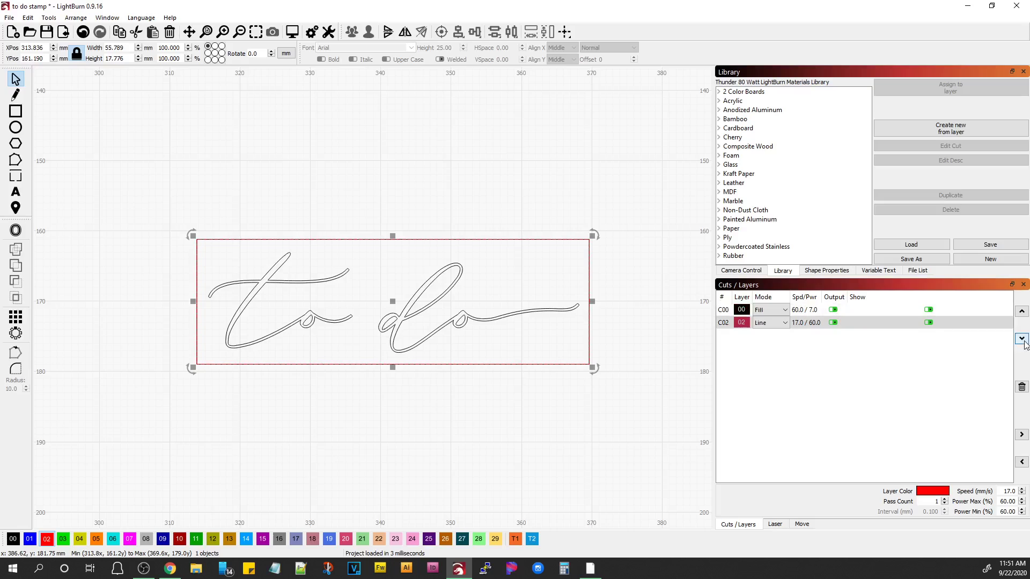
left_click(569, 400)
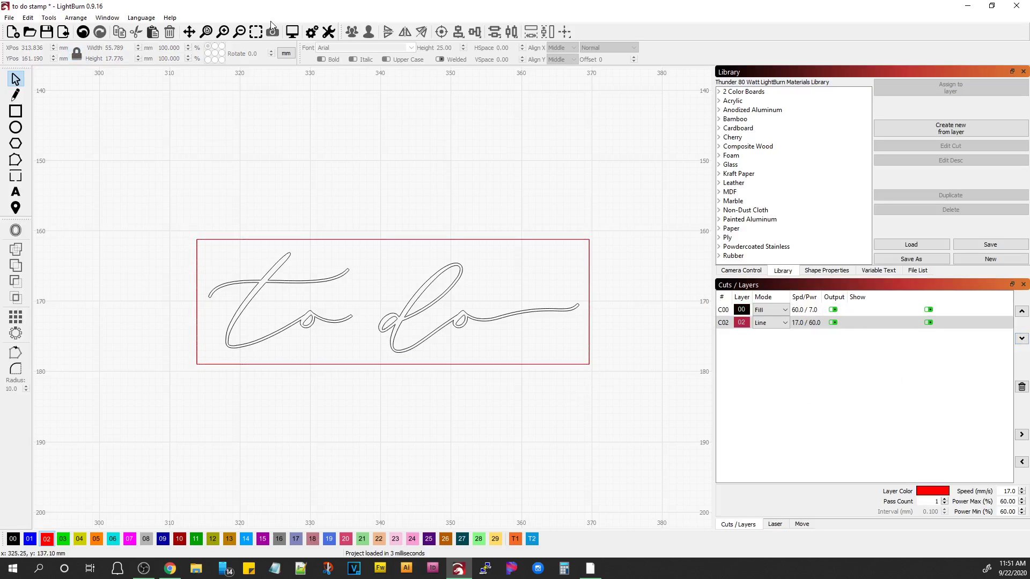
Step: Play the two-layer stamp engraving simulation, estimated at 4:40
left_click(293, 32)
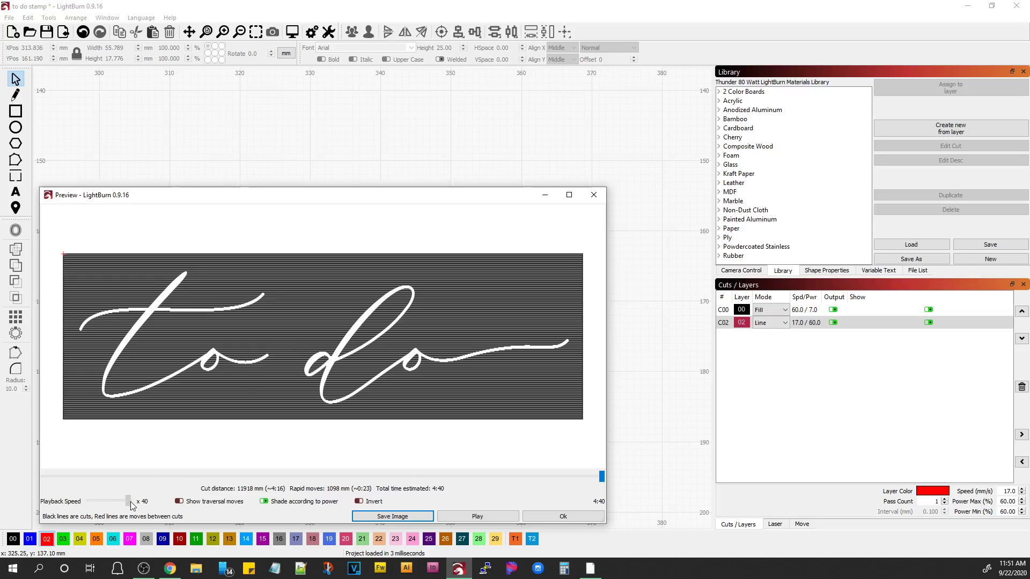
left_click(478, 518)
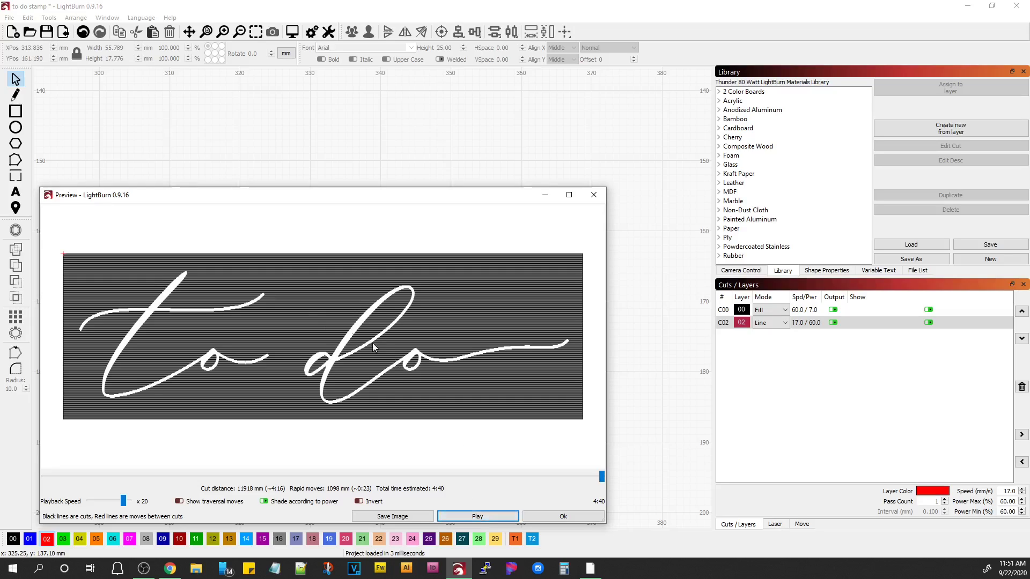
Step: Flip the entire stamp horizontally so the 'to do' script reads reversed
left_click(600, 476)
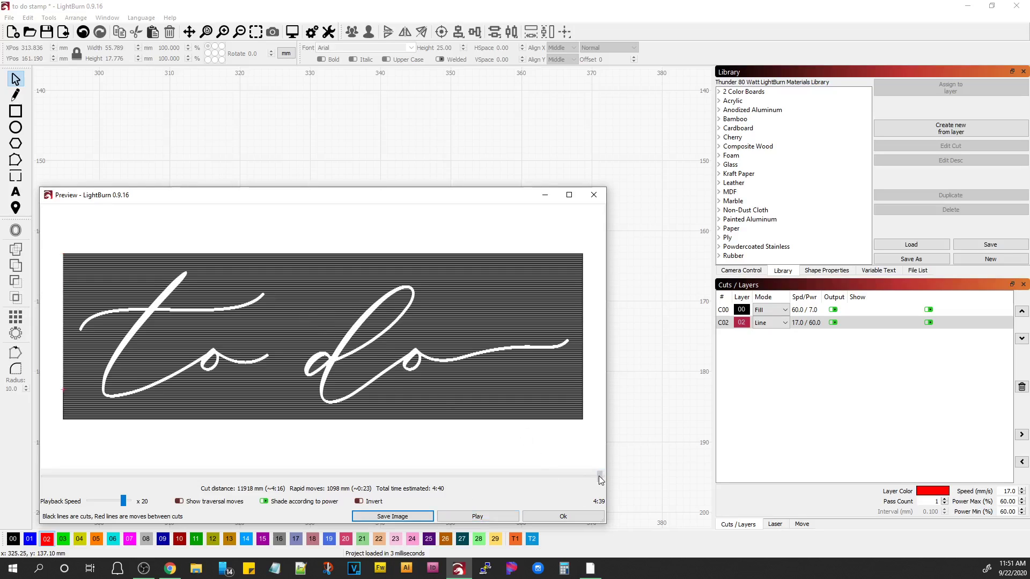
left_click_drag(600, 480, 600, 478)
left_click(594, 198)
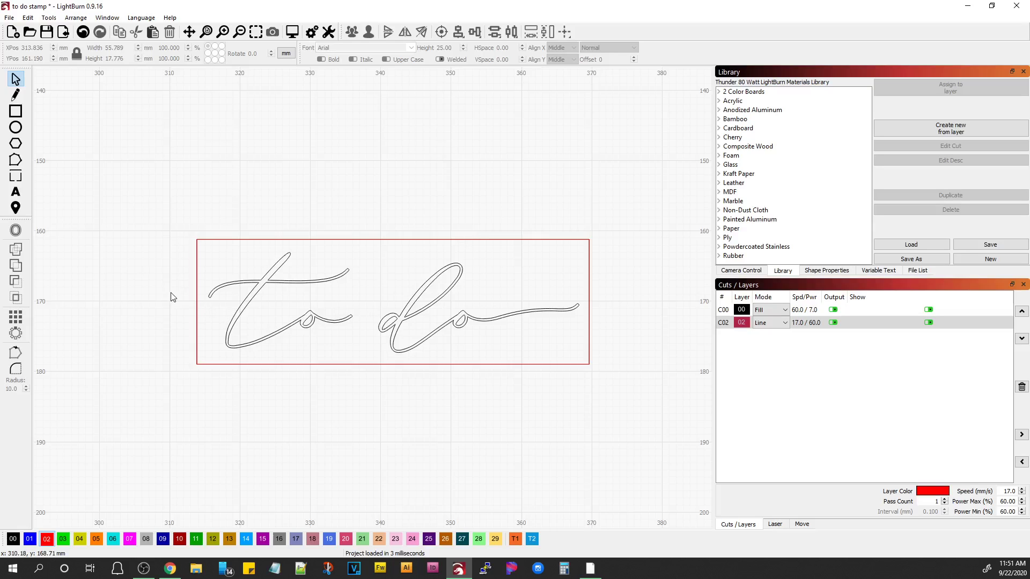
left_click_drag(135, 195, 664, 417)
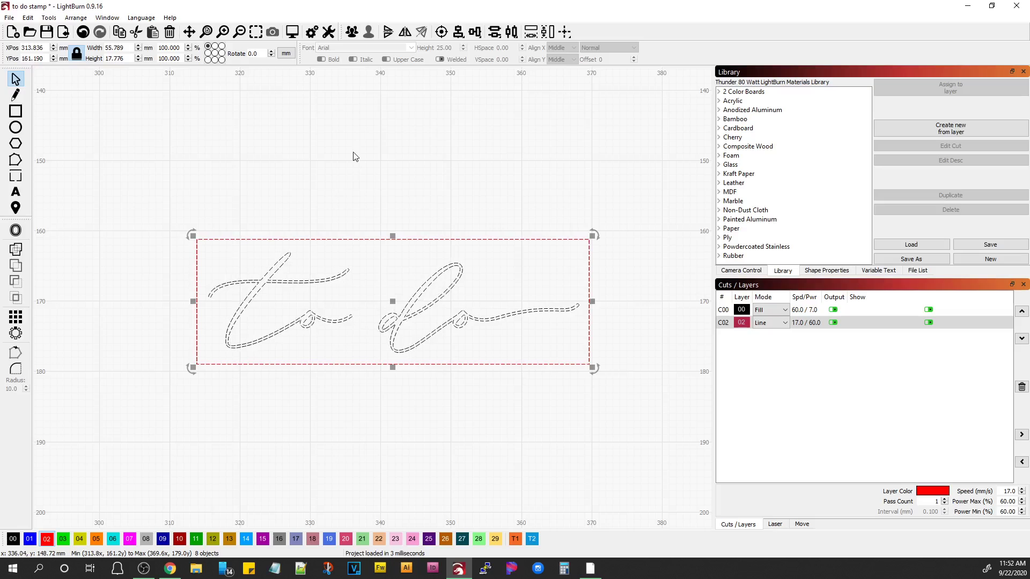
left_click(405, 33)
left_click(405, 34)
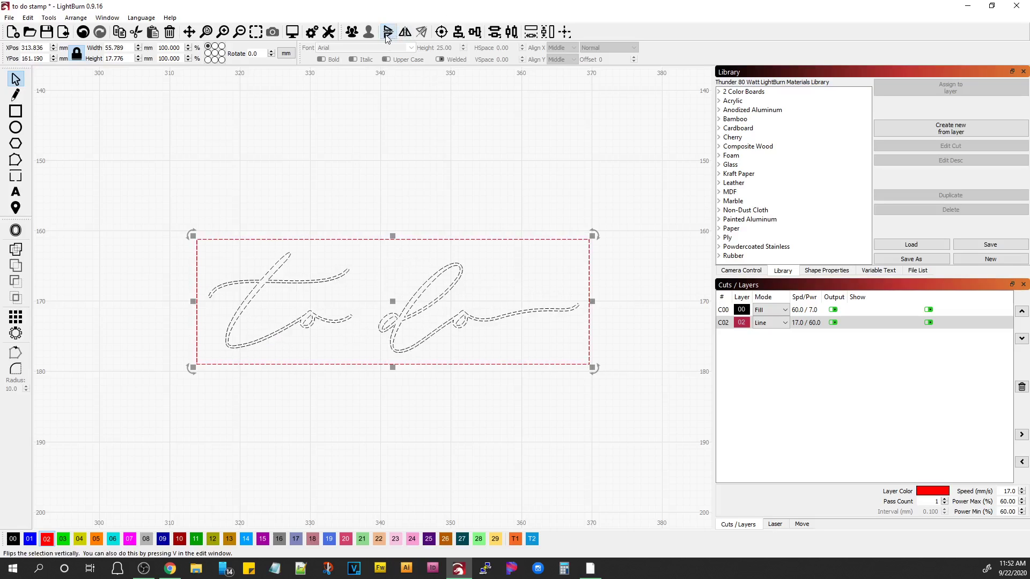
left_click(405, 35)
left_click(196, 186)
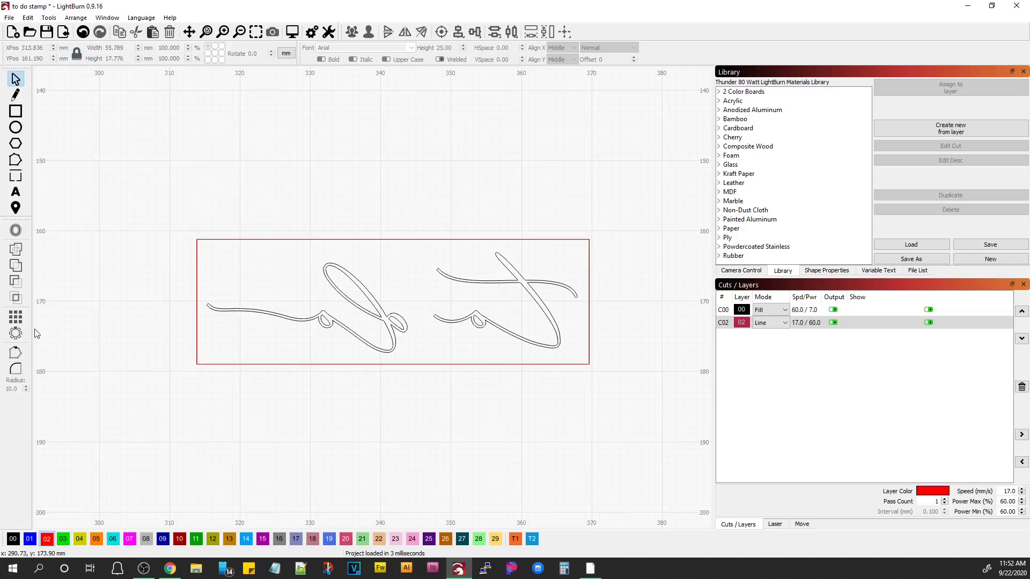
Step: Check the mirrored stamp in the engraving preview
left_click(291, 32)
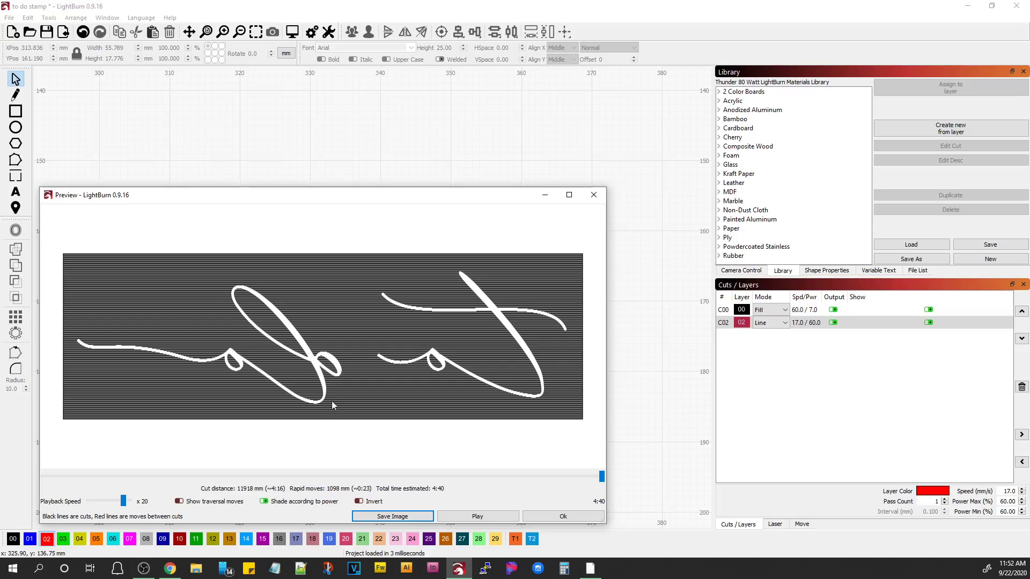
scroll(331, 401, "up", 6)
scroll(361, 356, "down", 3)
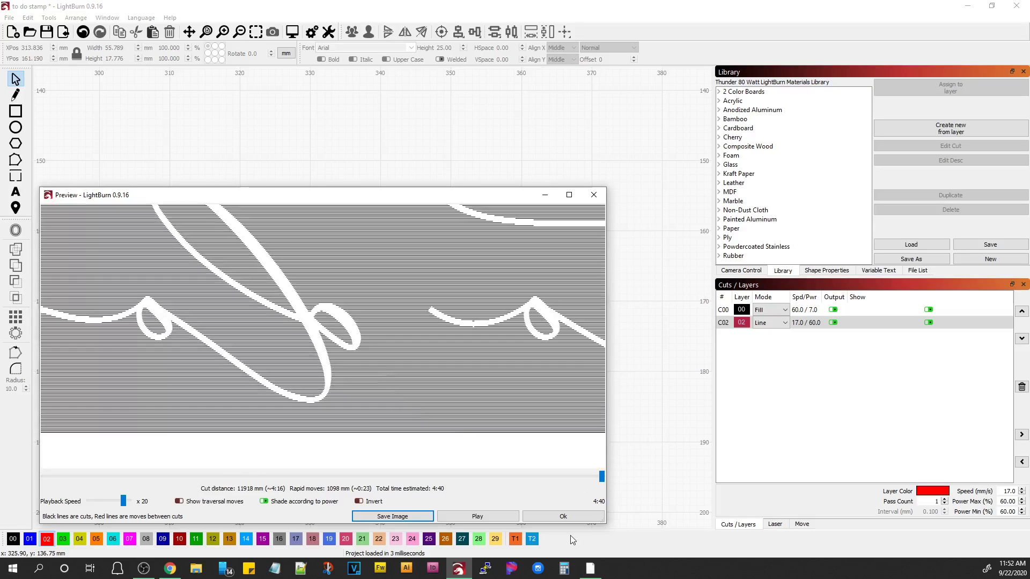
left_click(578, 516)
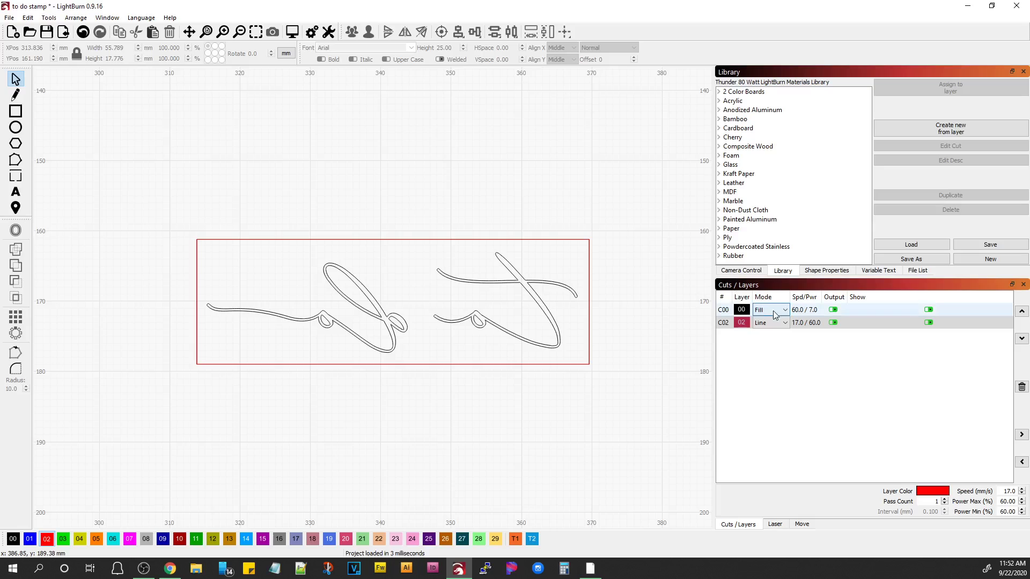
Step: Set layer C00's ramp length to 1.00 with Ramp Outer Edge enabled
double_click(799, 312)
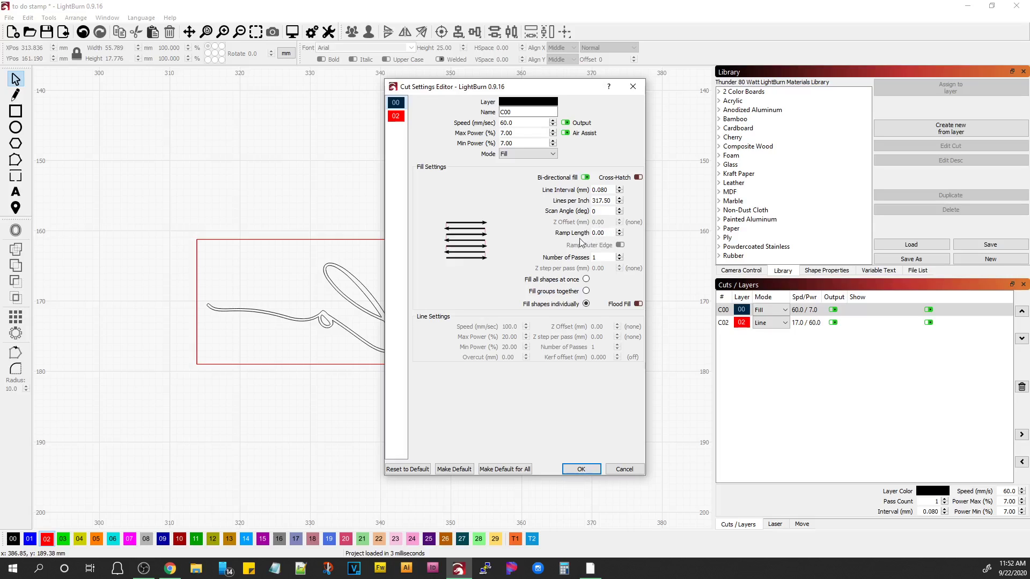
left_click(619, 232)
left_click(620, 232)
left_click(620, 246)
left_click(619, 235)
left_click(620, 234)
left_click(620, 235)
Step: Confirm the C00 ramp settings and play the mirrored stamp preview (4:40)
left_click(581, 467)
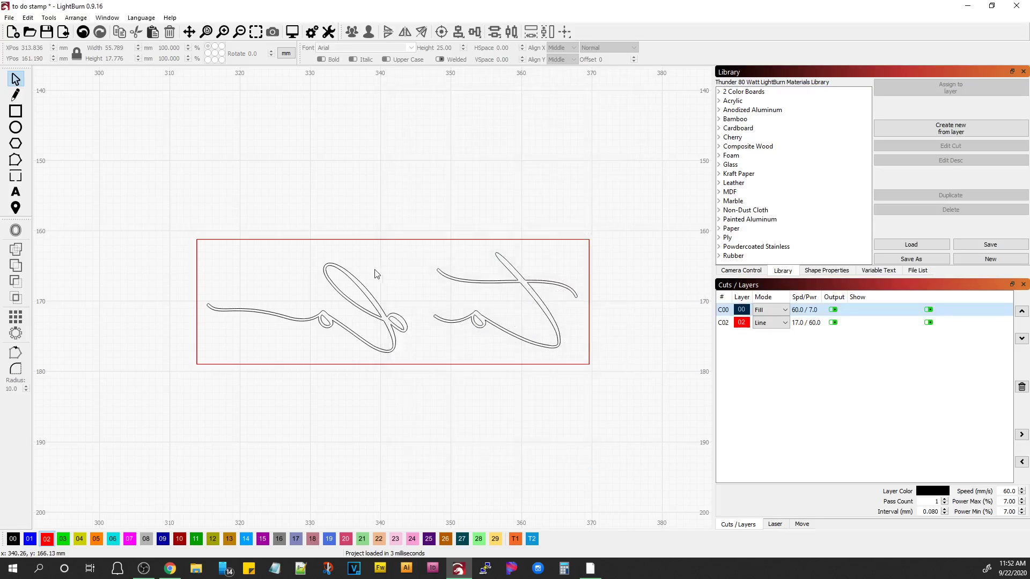
scroll(376, 276, "up", 6)
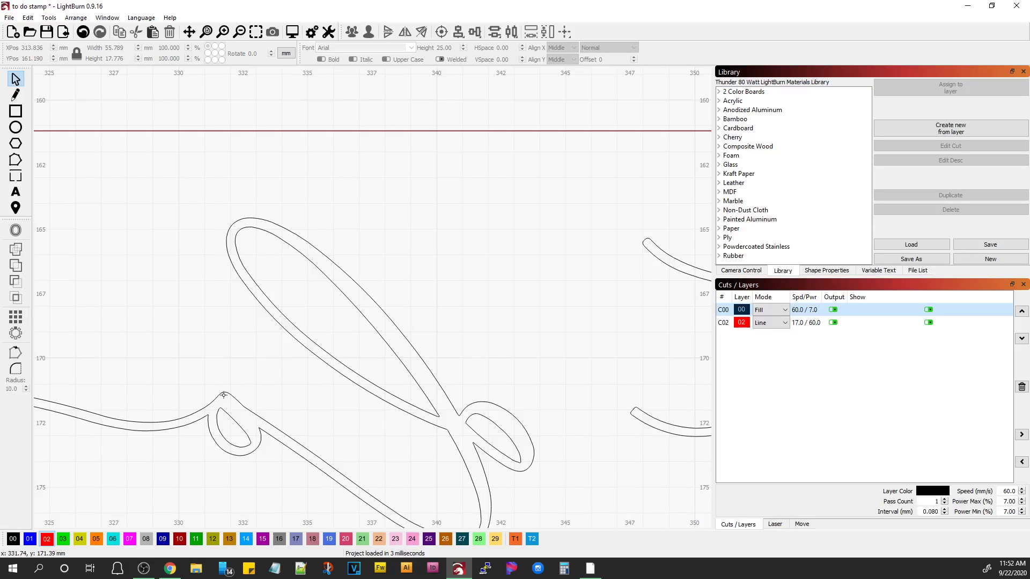
scroll(359, 407, "down", 5)
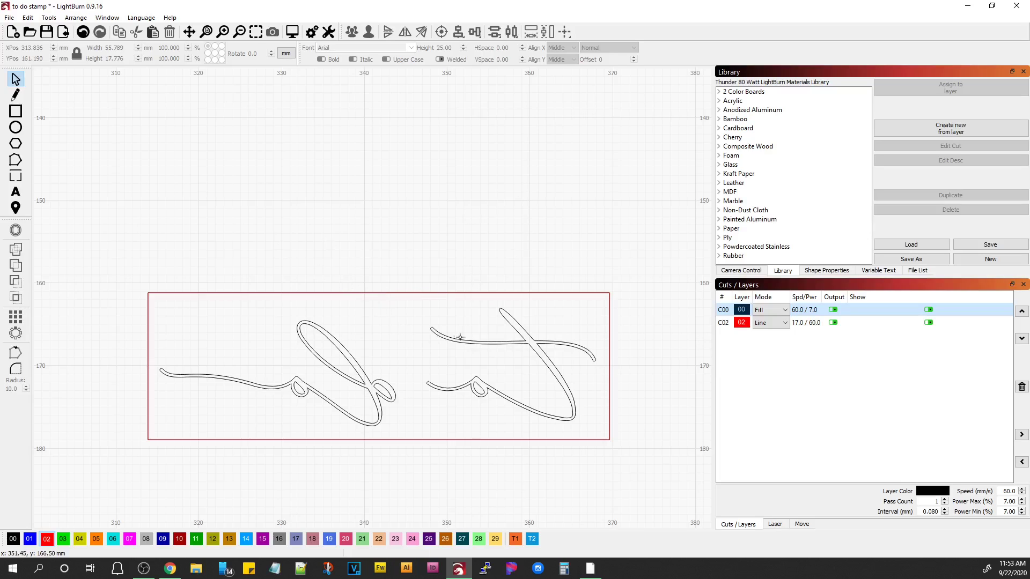
left_click(293, 32)
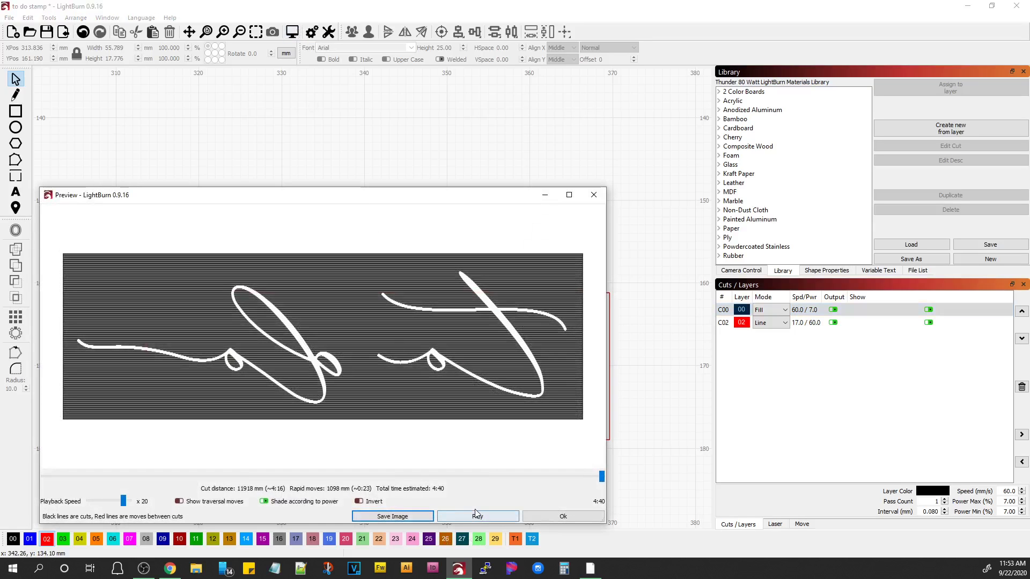
left_click(474, 518)
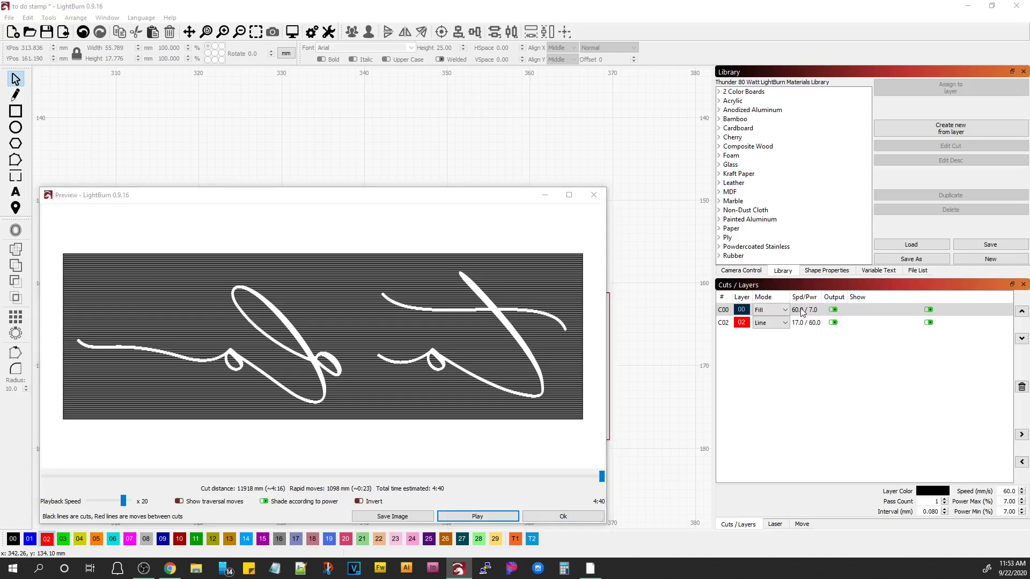
left_click(562, 516)
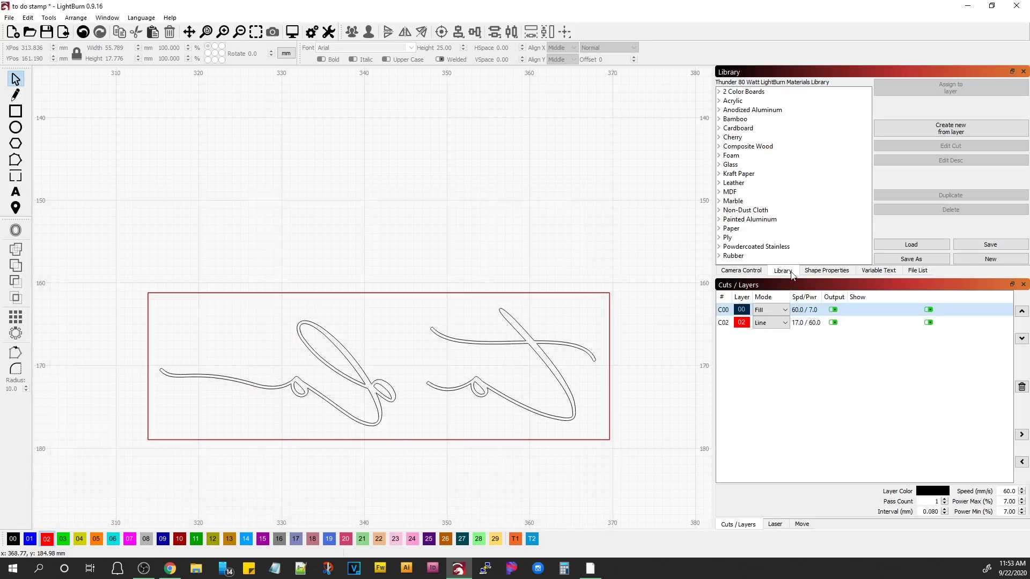
double_click(812, 311)
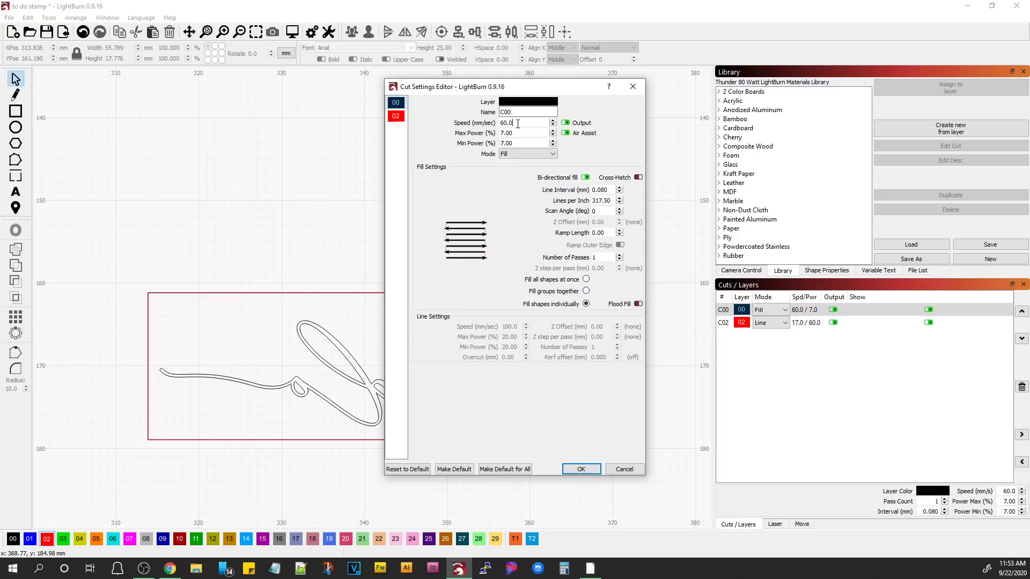
left_click_drag(518, 123, 480, 123)
Step: Save the project as 'to do stamp fixed.lbrn' in Downloads
left_click(624, 469)
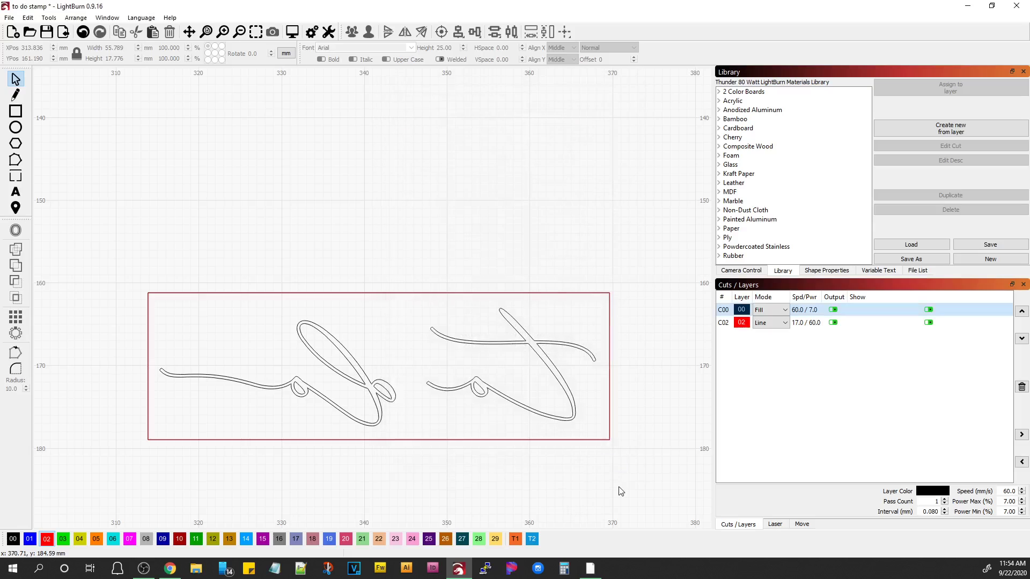
left_click(10, 18)
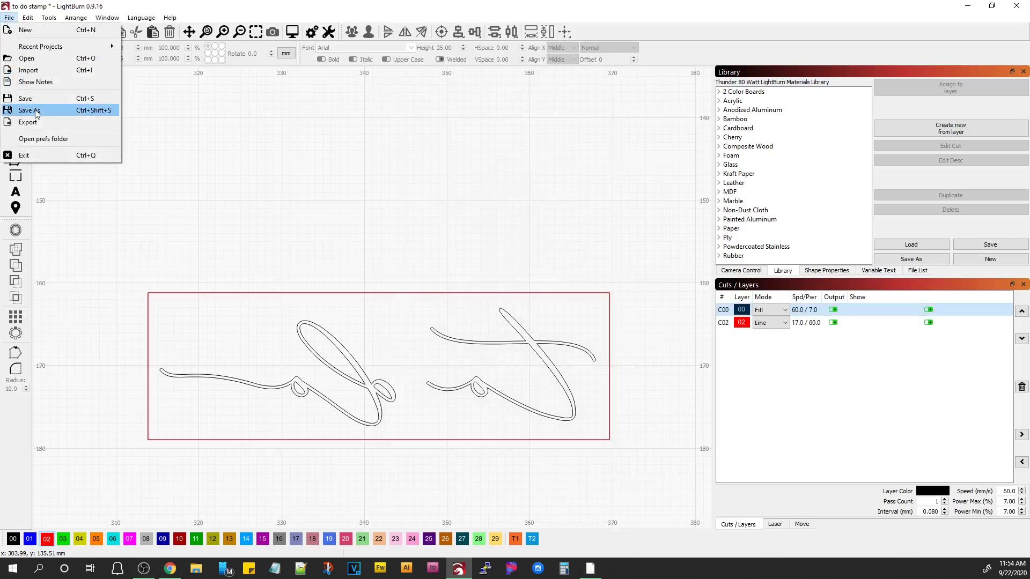
key("Escape")
key("ctrl+shift+s")
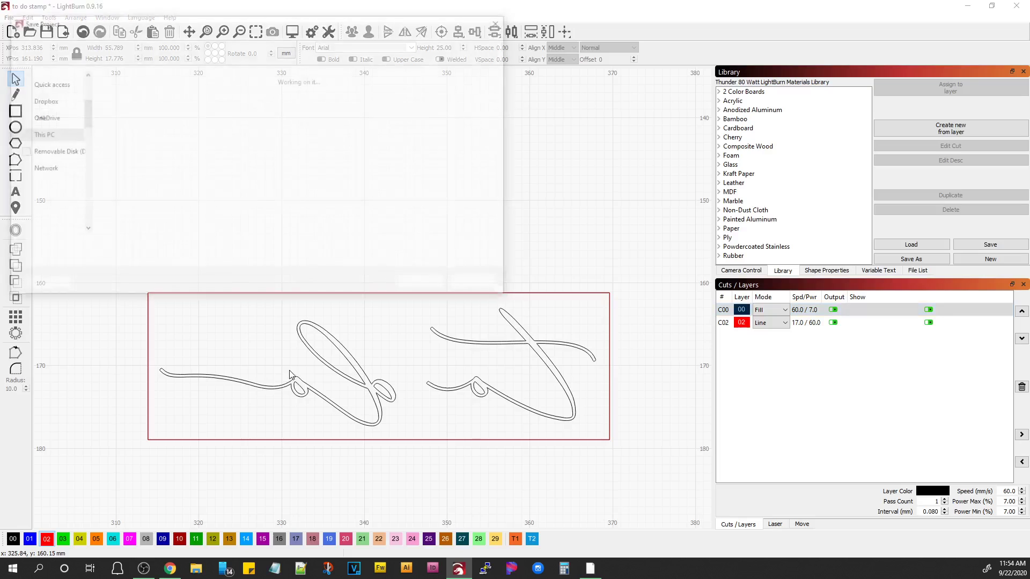
left_click(112, 247)
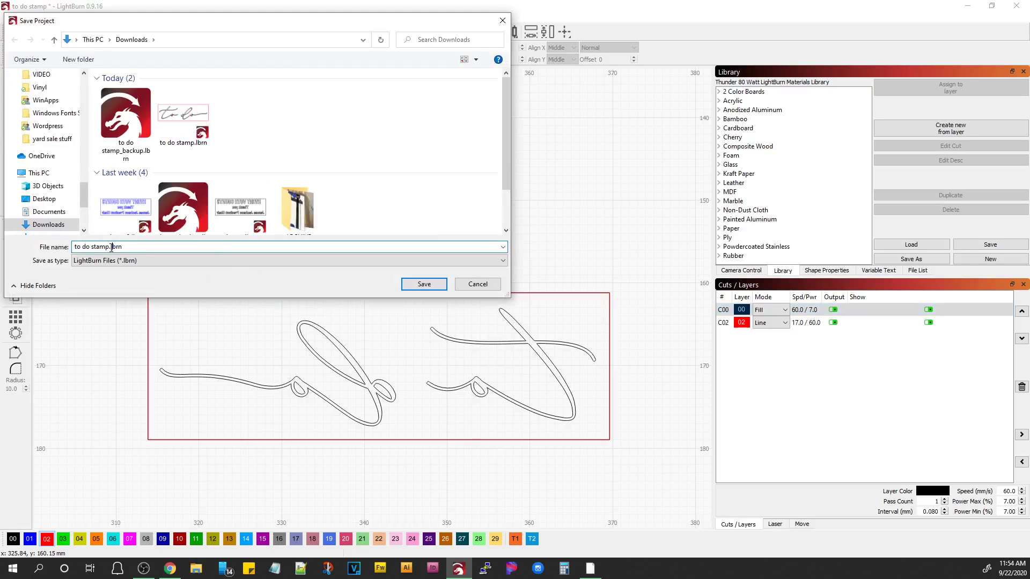
type("fixed")
key("Return")
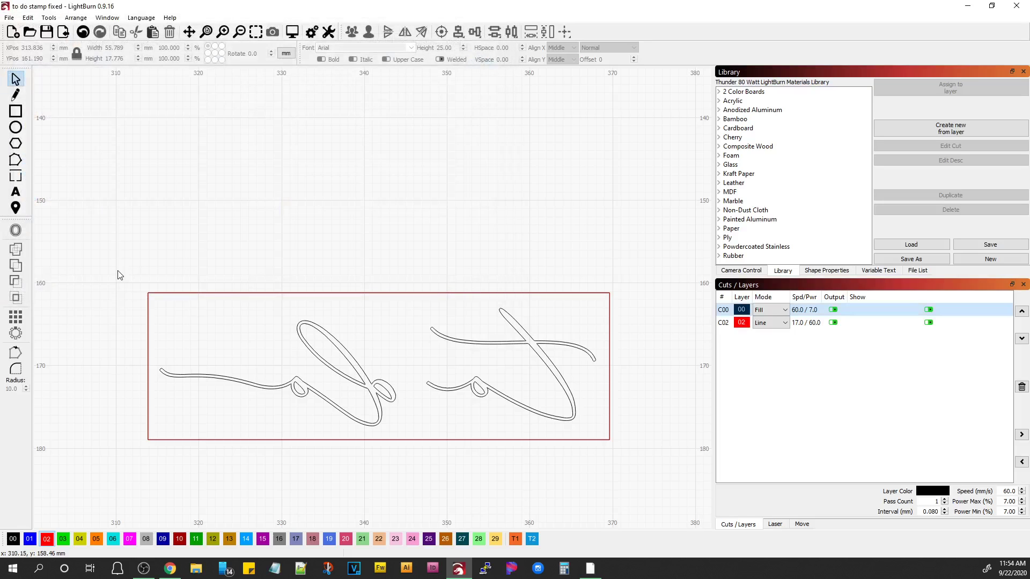
left_click(9, 17)
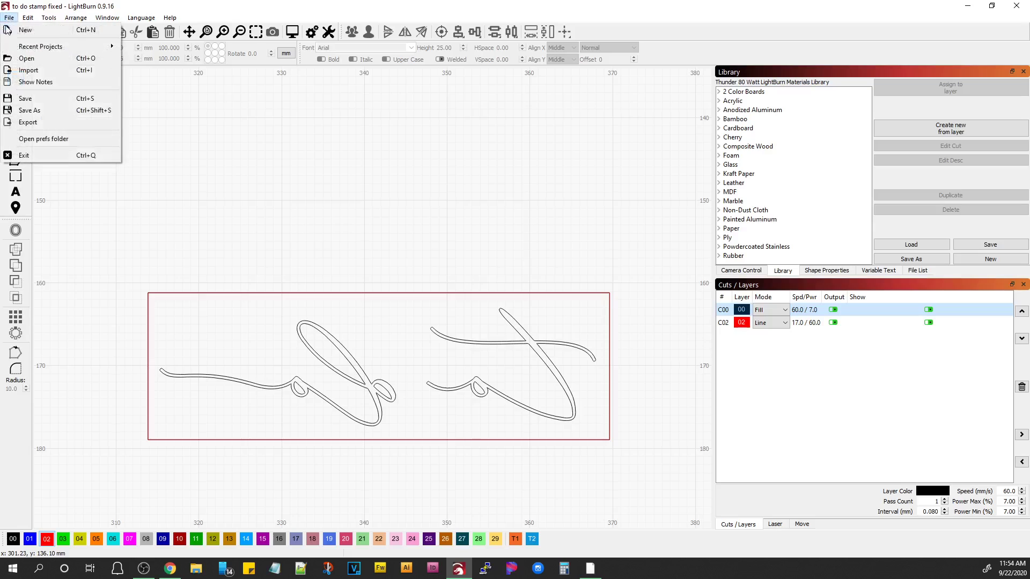
mouse_move(35, 49)
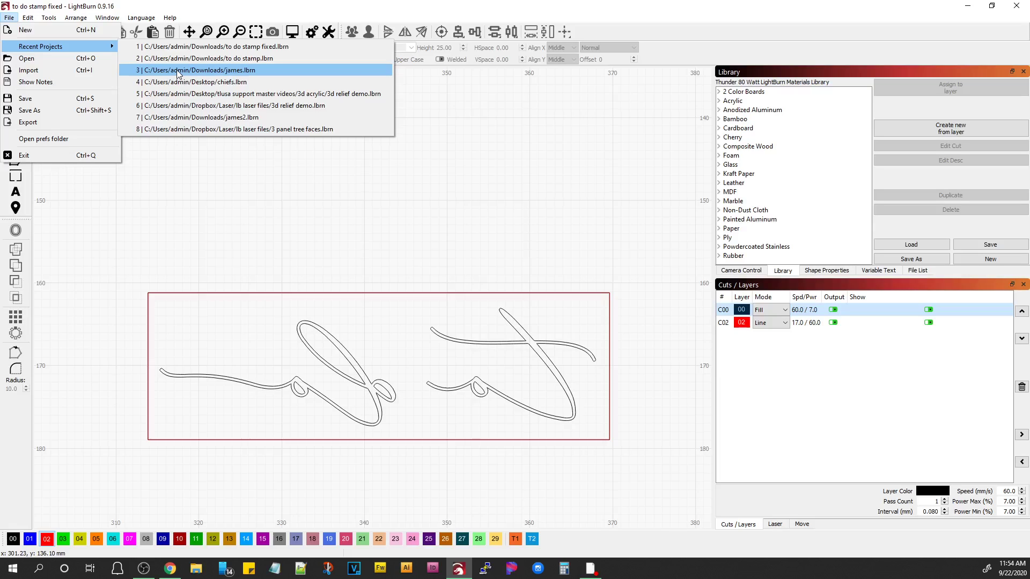
Step: Open the earlier mirrored 'EVERY VOTE COUNTS' project and inspect fill layer C01's settings
left_click(192, 116)
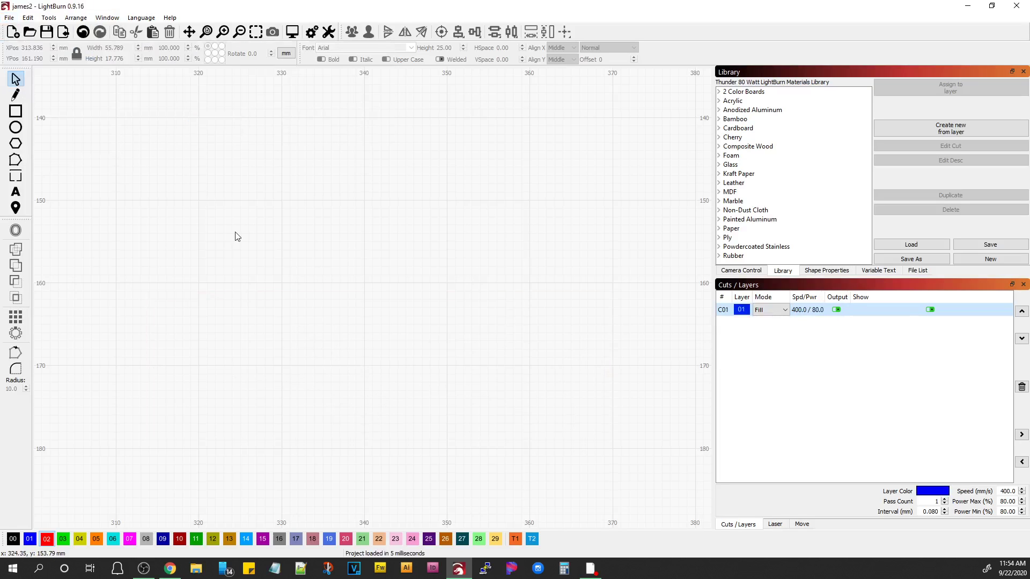
scroll(234, 235, "down", 5)
scroll(272, 248, "up", 4)
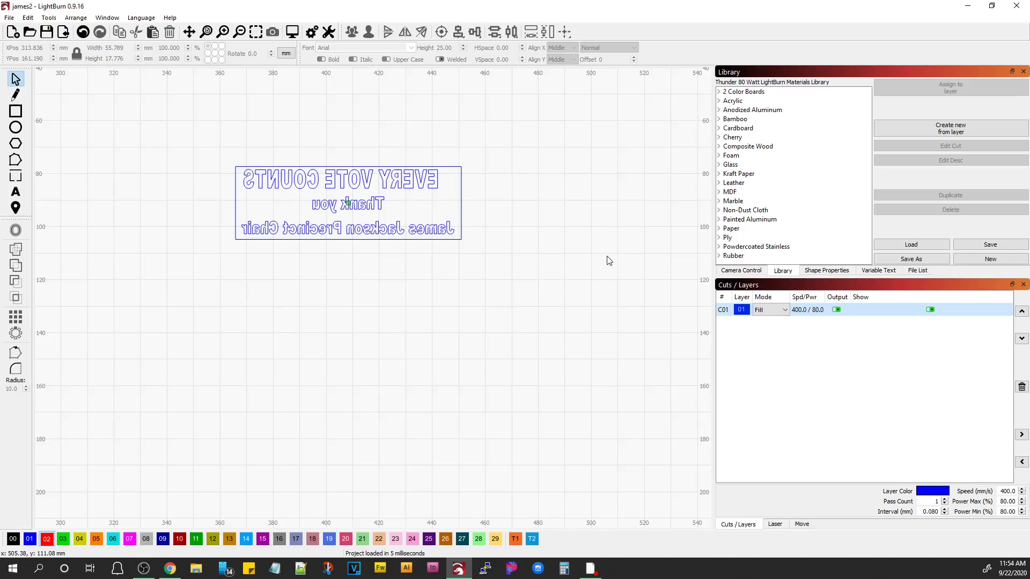
double_click(805, 310)
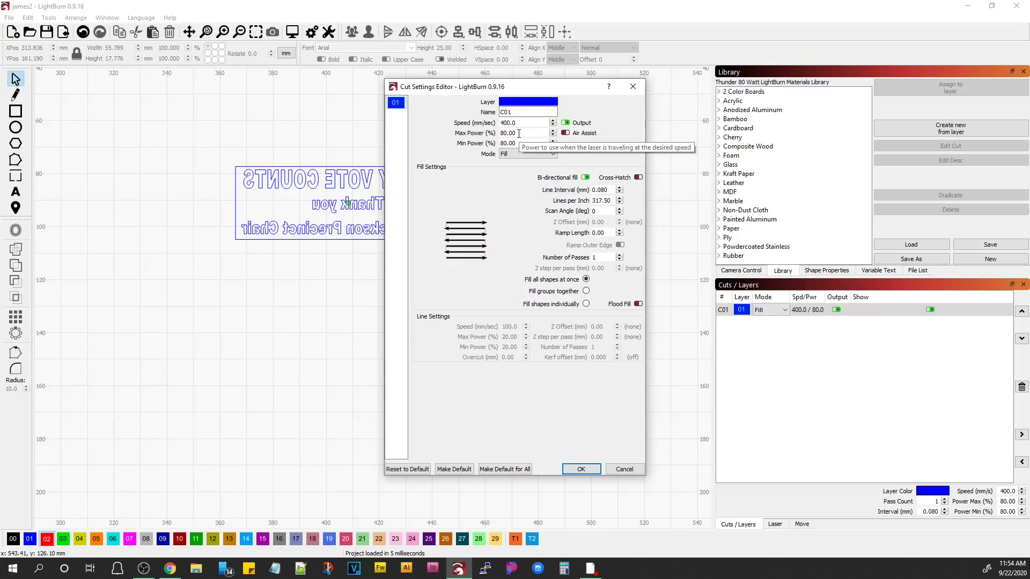
left_click(632, 87)
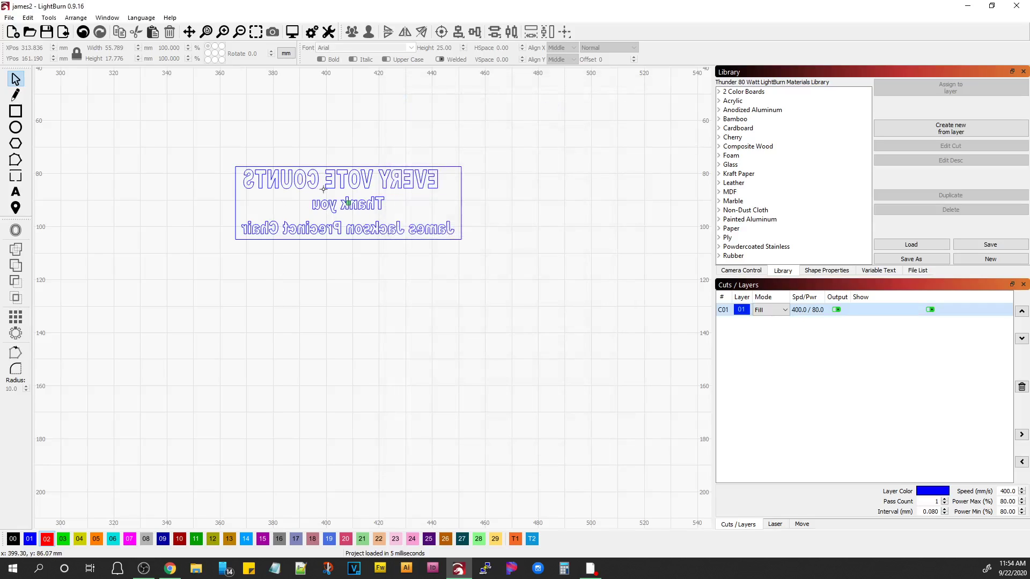
Step: Preview the text stamp's engraving and recheck layer C01's cut settings
left_click(292, 32)
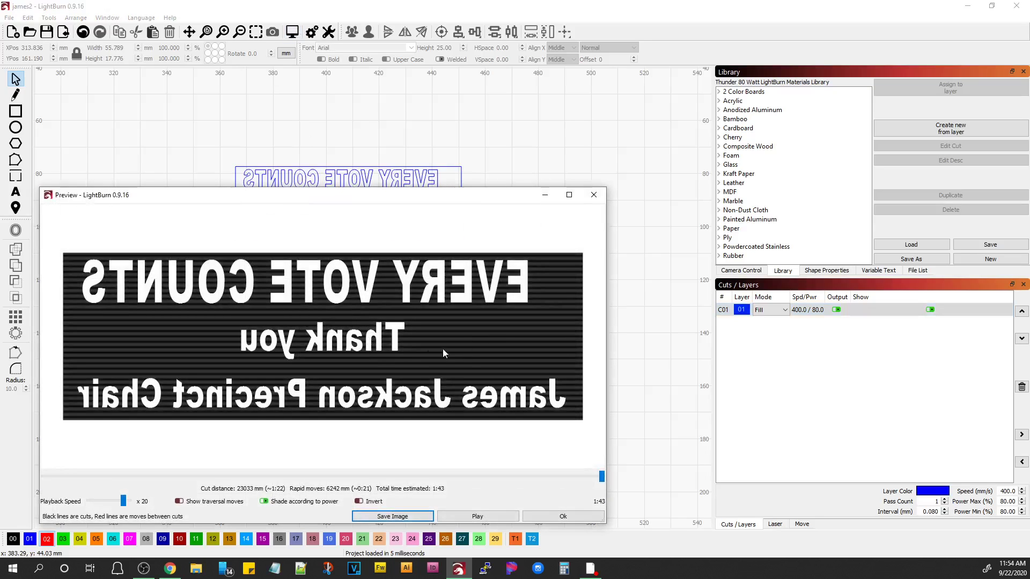
left_click(594, 195)
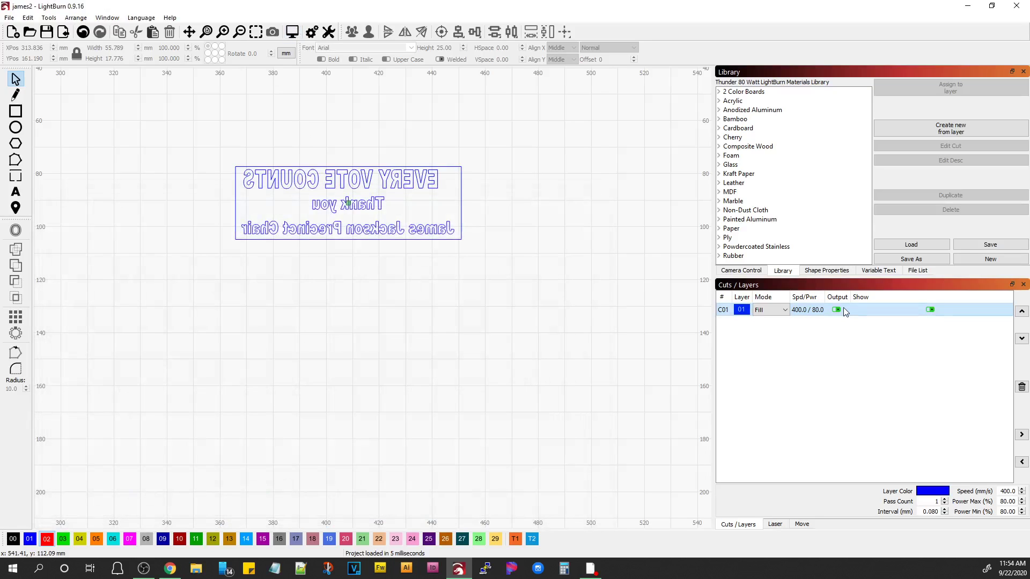
double_click(809, 311)
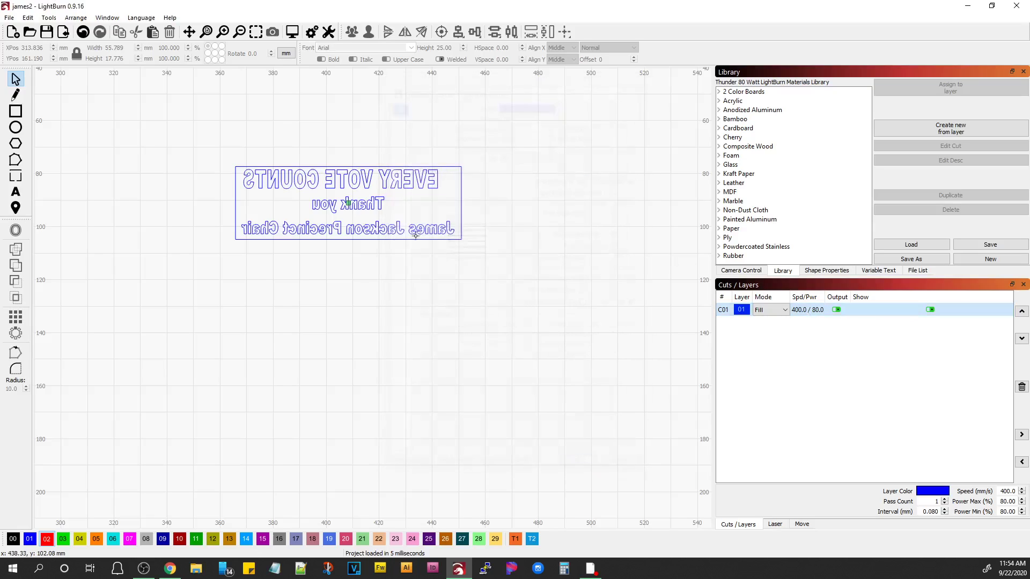
left_click(632, 86)
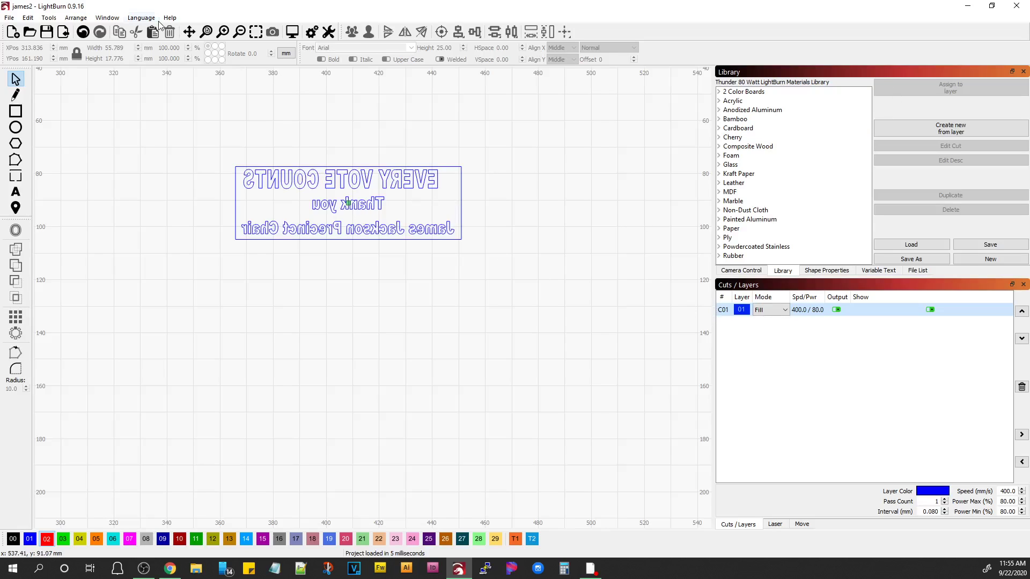
Step: Reopen the 'to do stamp fixed.lbrn' project from Recent Projects
left_click(10, 17)
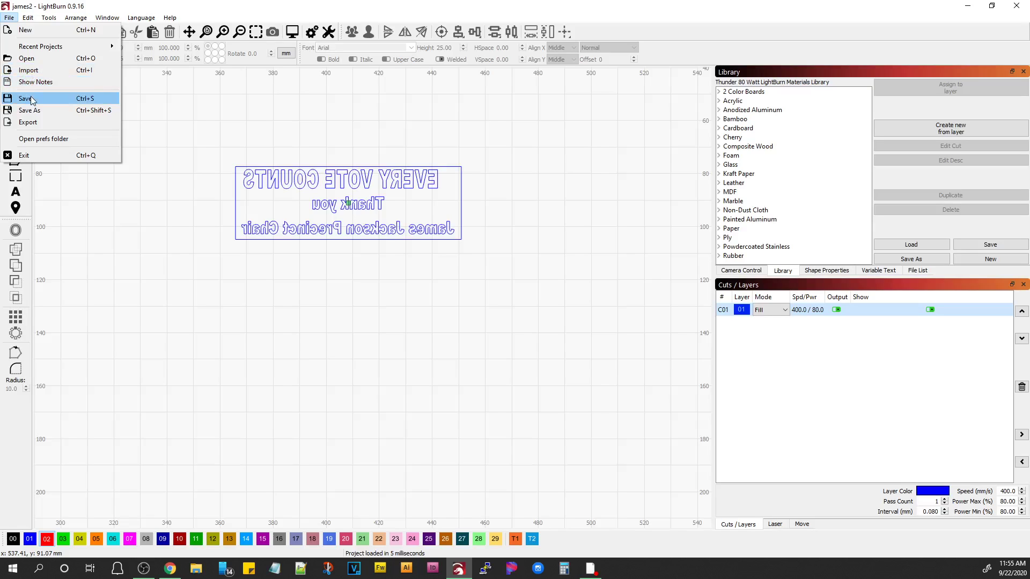
mouse_move(48, 46)
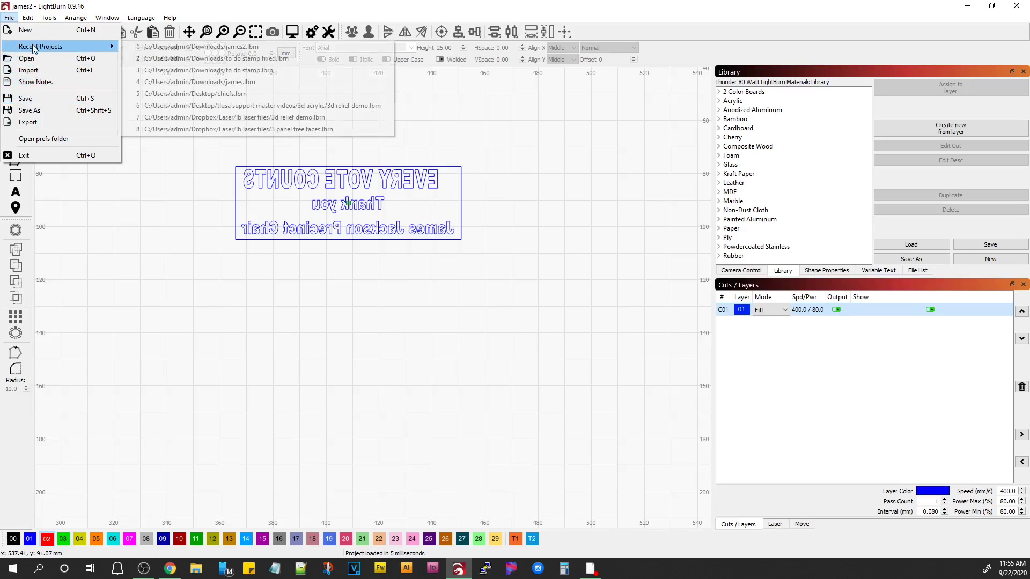
left_click(160, 58)
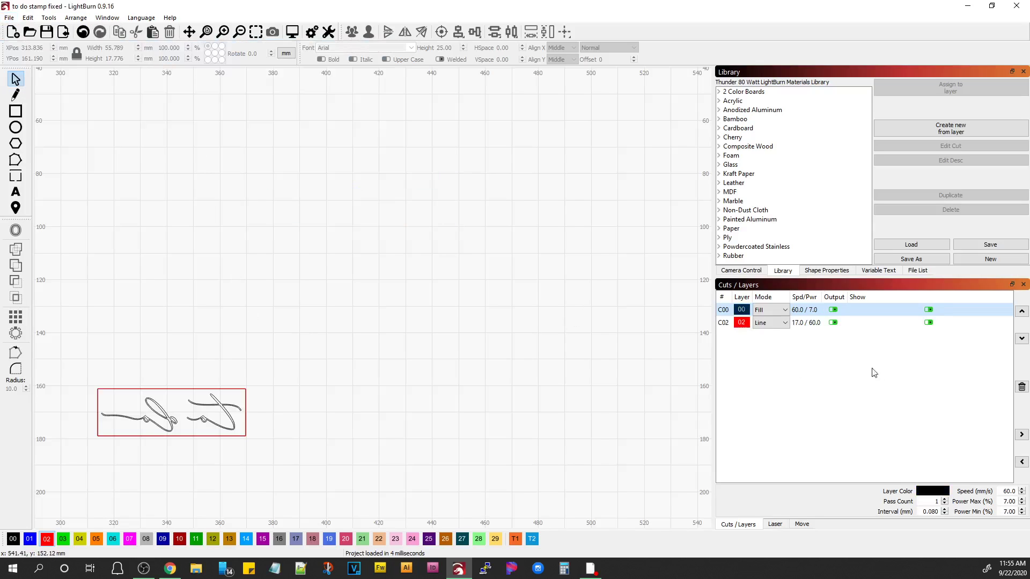
Step: Toggle the red C02 outline layer's Output off, on, then leave it off
left_click(841, 327)
left_click(833, 323)
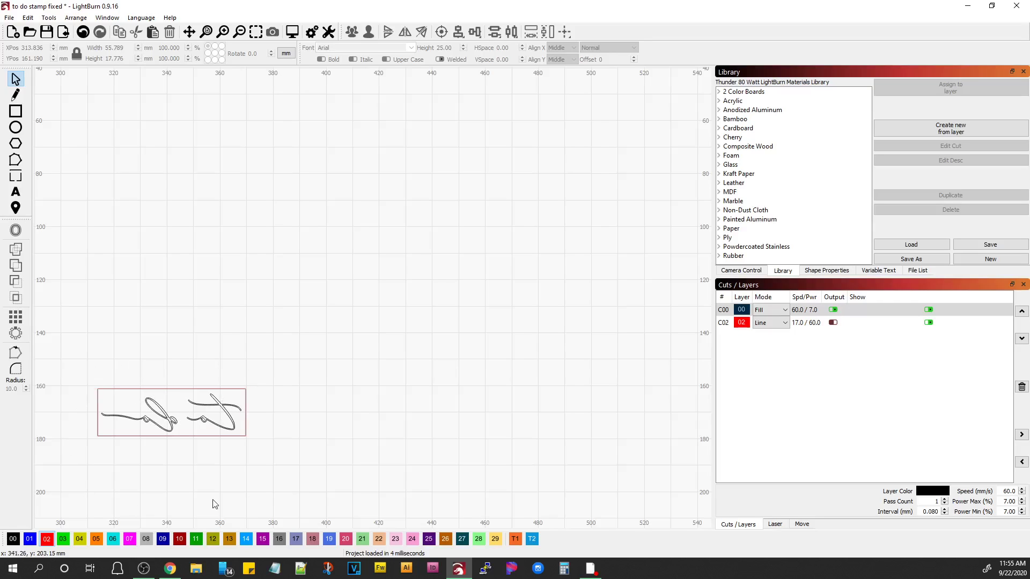
scroll(151, 423, "down", 2)
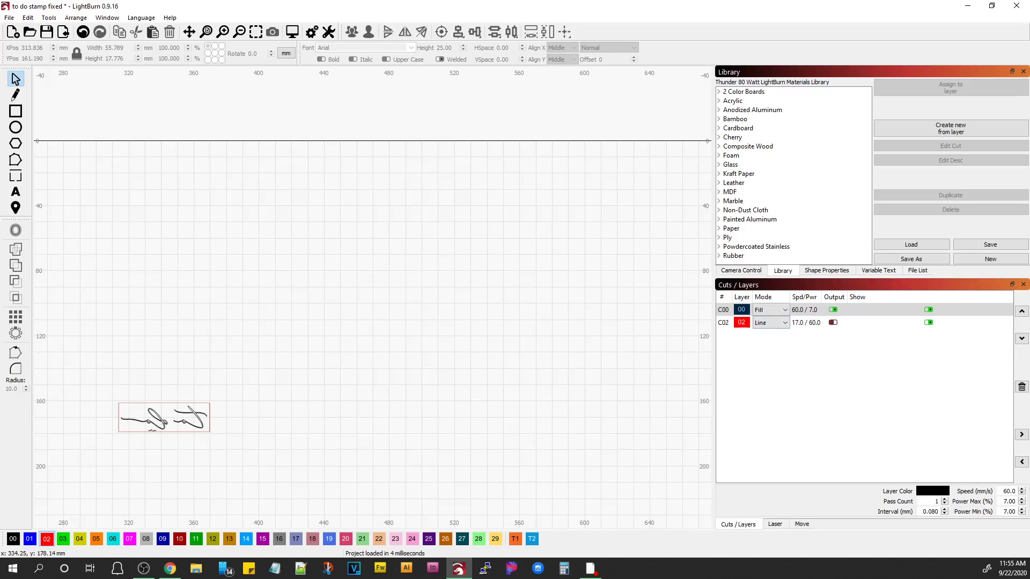
left_click(832, 323)
left_click(834, 322)
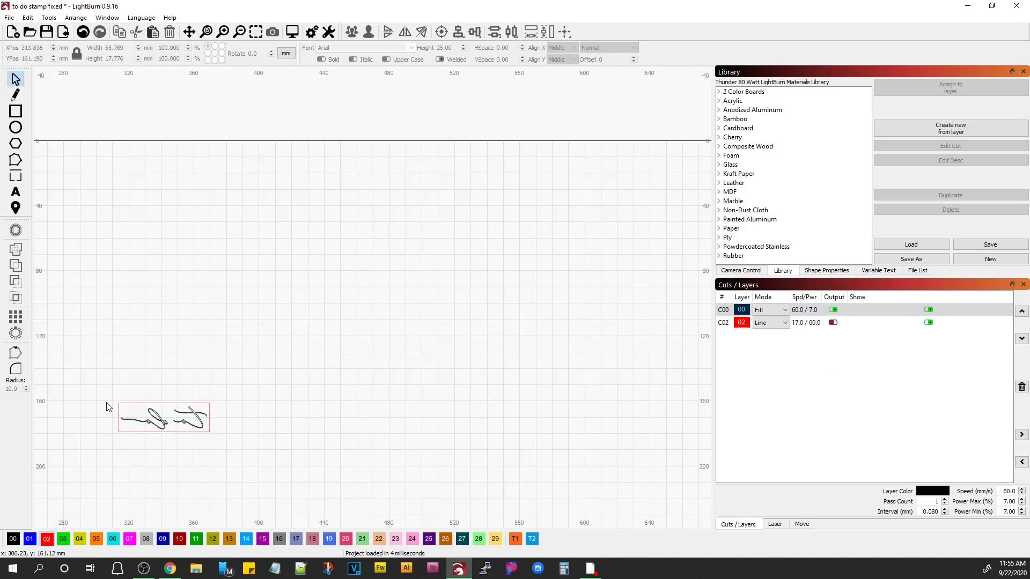